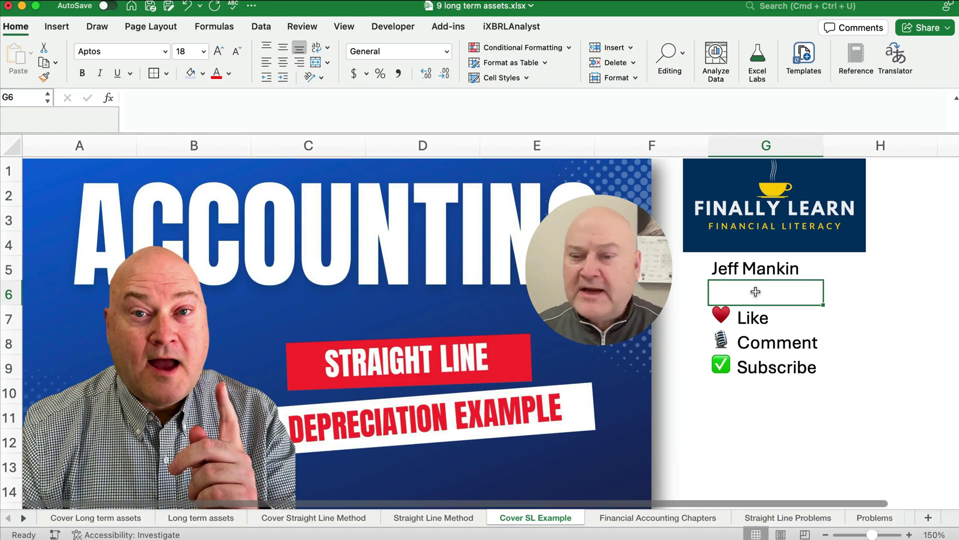
- Move past the Financial Accounting Chapters sheet to the Straight Line Problems sheet
{"action": "key", "text": "ctrl+Page_Down"}
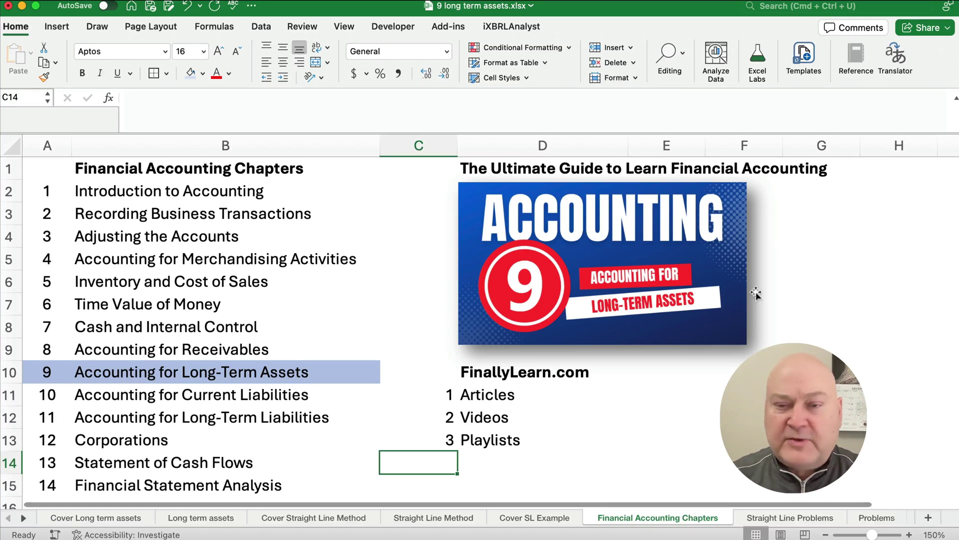
{"action": "key", "text": "ctrl+Page_Down"}
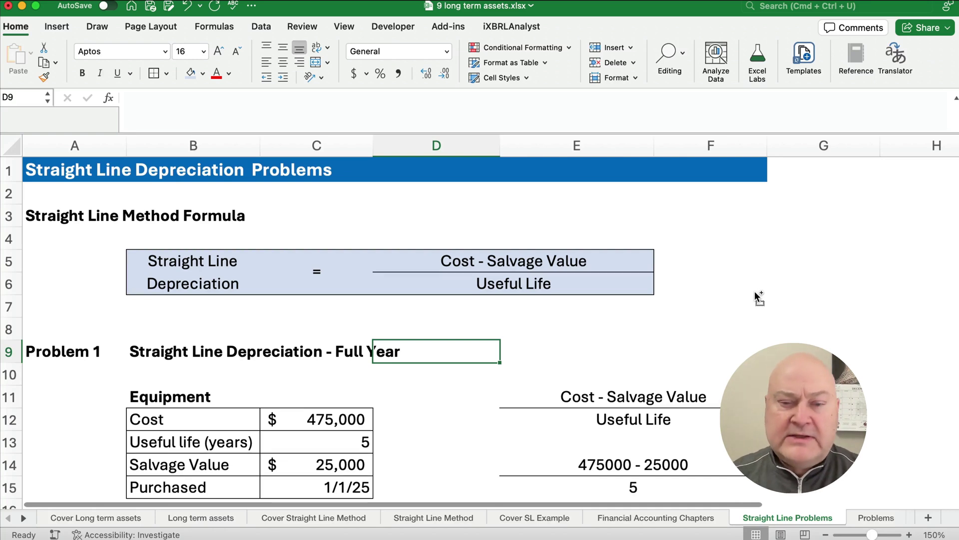
{"action": "left_click", "coordinate": [70, 393]}
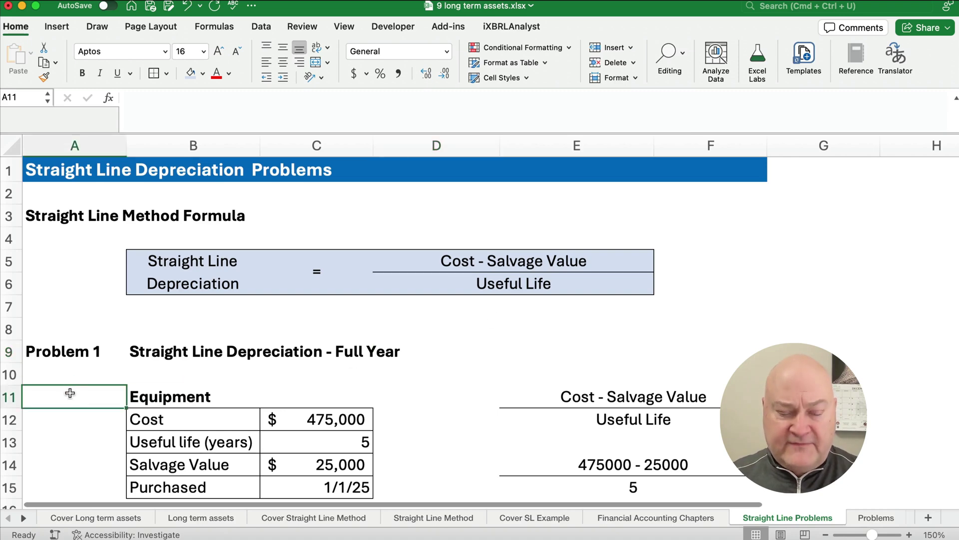
{"action": "scroll", "coordinate": [65, 389], "scroll_direction": "down", "scroll_amount": 5}
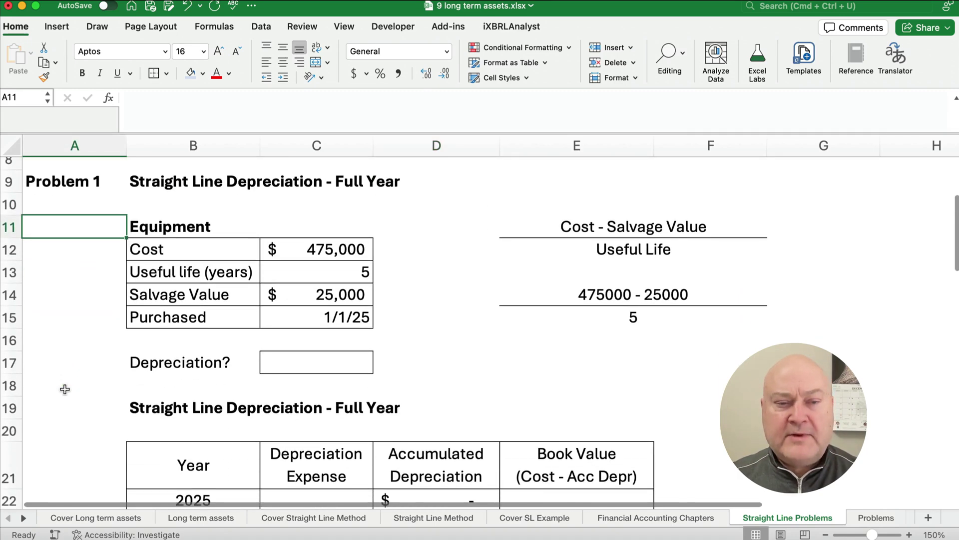
{"action": "left_click", "coordinate": [142, 182]}
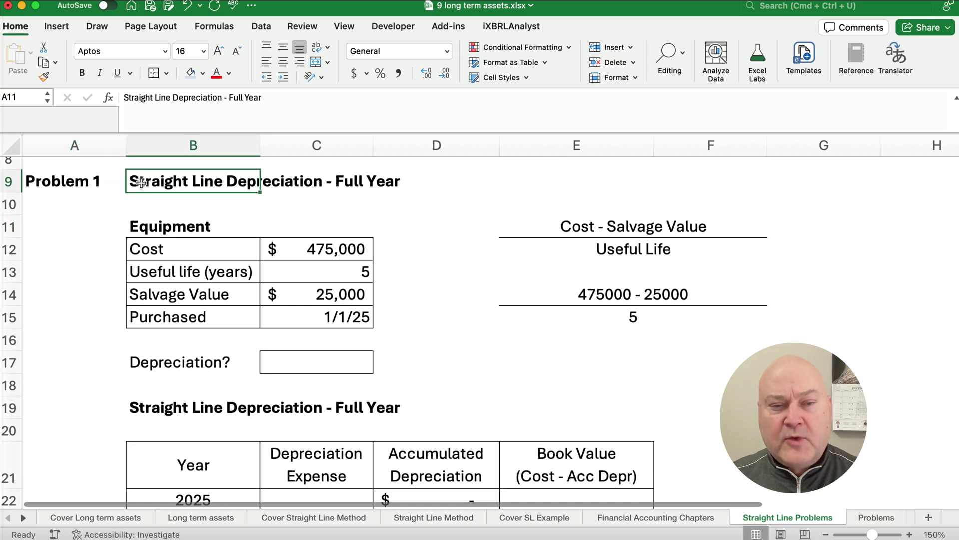
{"action": "left_click_drag", "start_coordinate": [142, 182], "coordinate": [433, 181]}
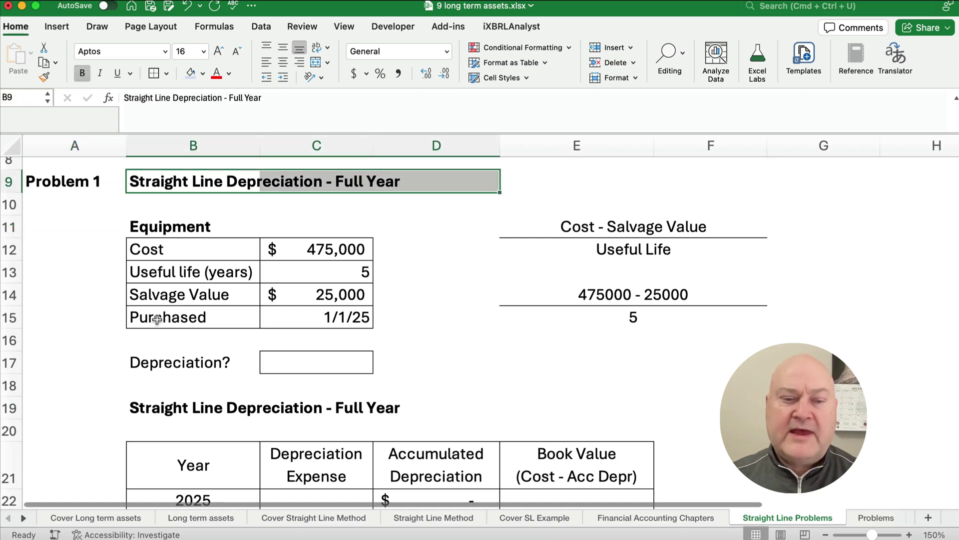
{"action": "left_click_drag", "start_coordinate": [156, 319], "coordinate": [385, 318]}
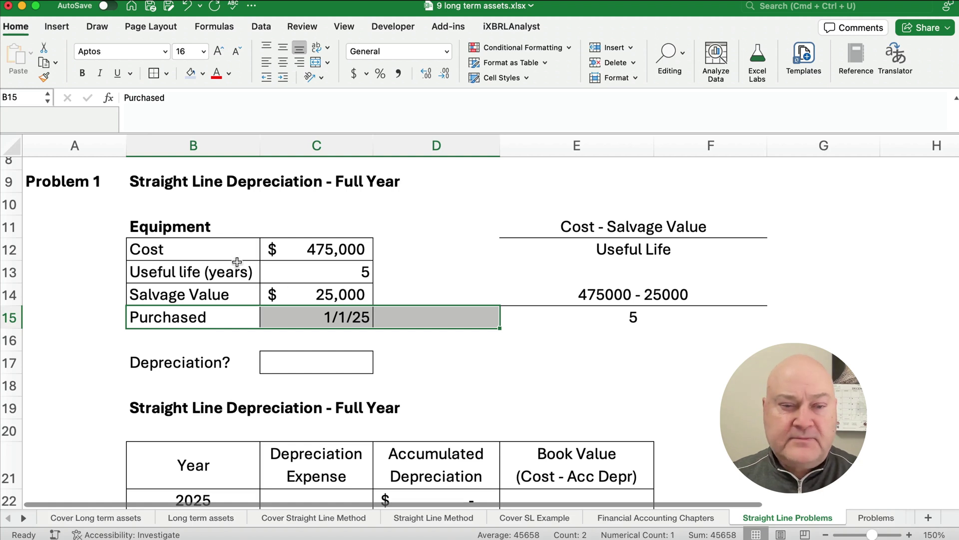
{"action": "left_click", "coordinate": [307, 256]}
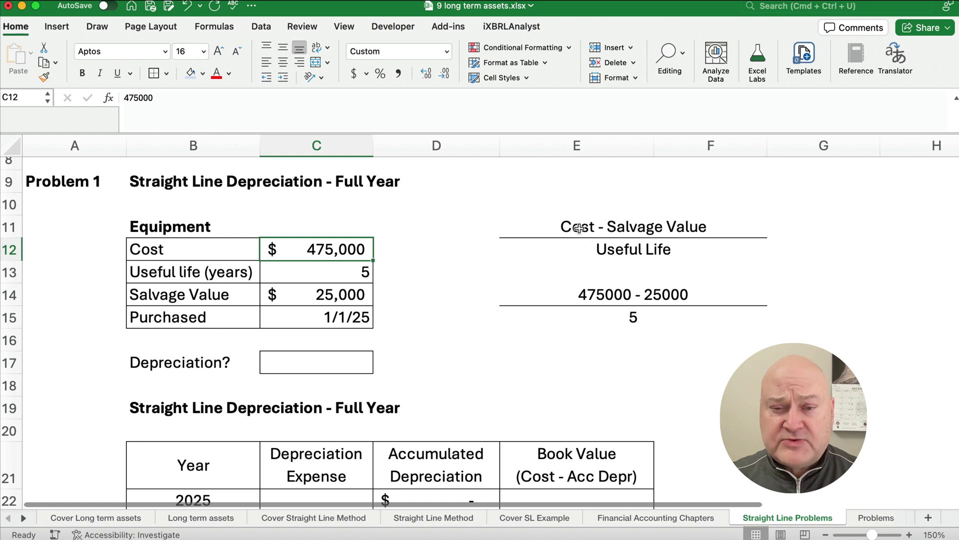
{"action": "left_click_drag", "start_coordinate": [575, 229], "coordinate": [672, 317]}
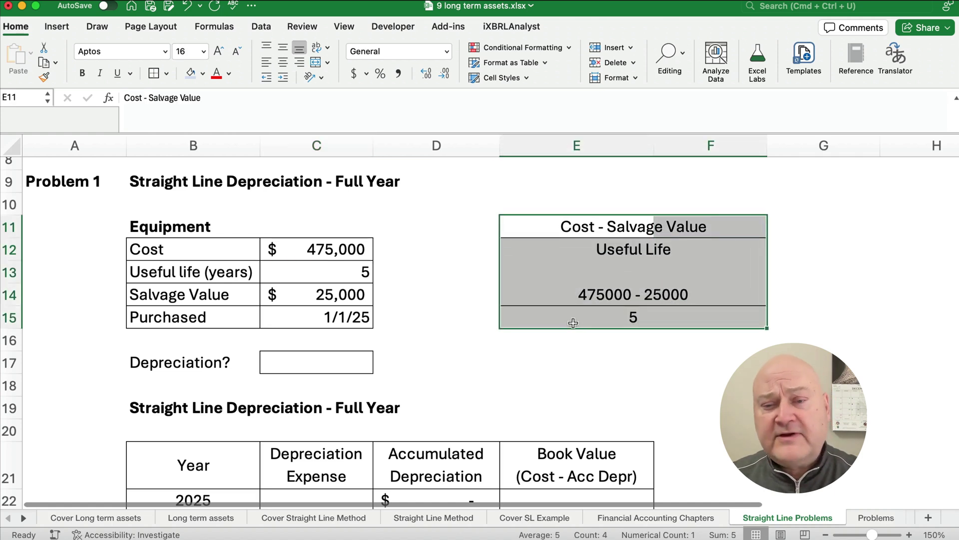
- Enter =(C12-C14)/C13 in the Depreciation? cell, giving $90,000 per year
{"action": "left_click", "coordinate": [356, 362]}
{"action": "type", "text": "="}
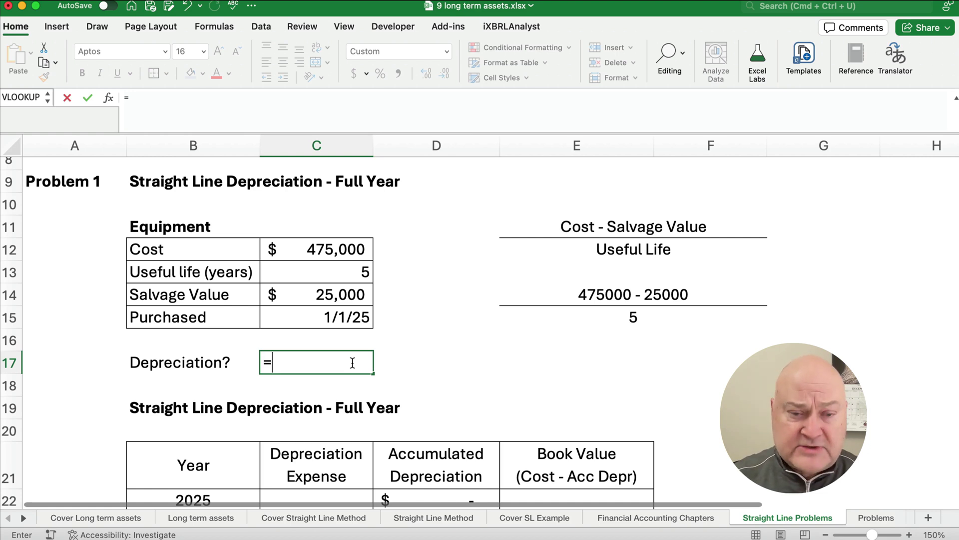
{"action": "type", "text": "("}
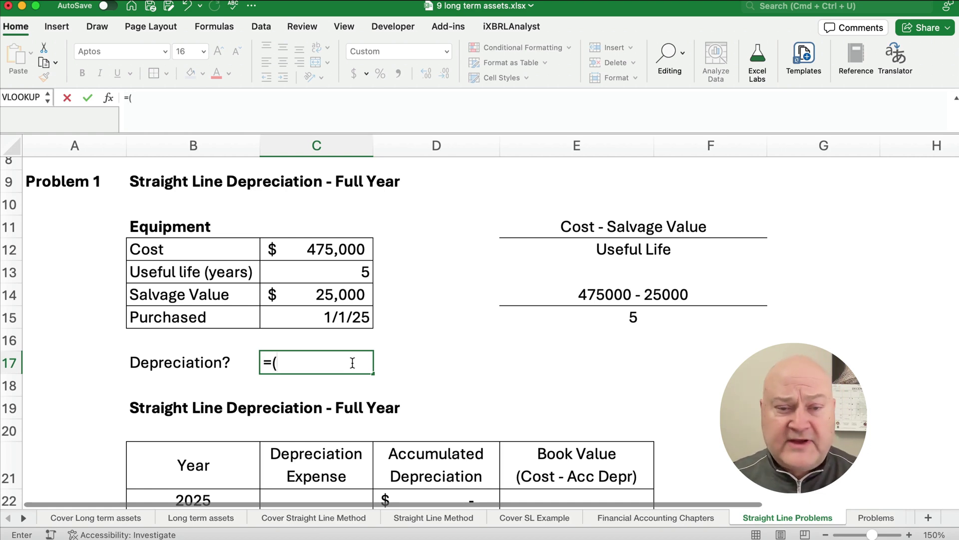
{"action": "left_click", "coordinate": [339, 250]}
{"action": "type", "text": "-"}
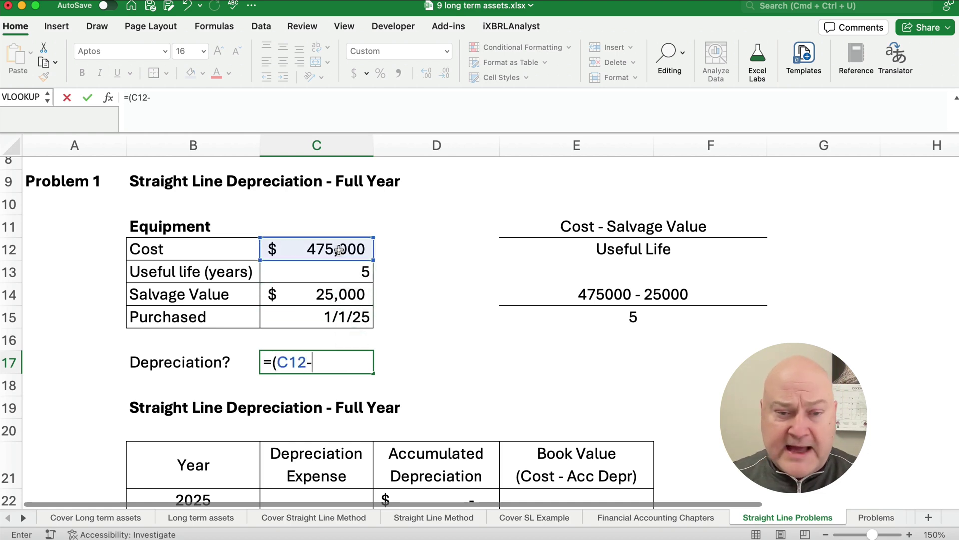
{"action": "left_click", "coordinate": [343, 295]}
{"action": "type", "text": ")/"}
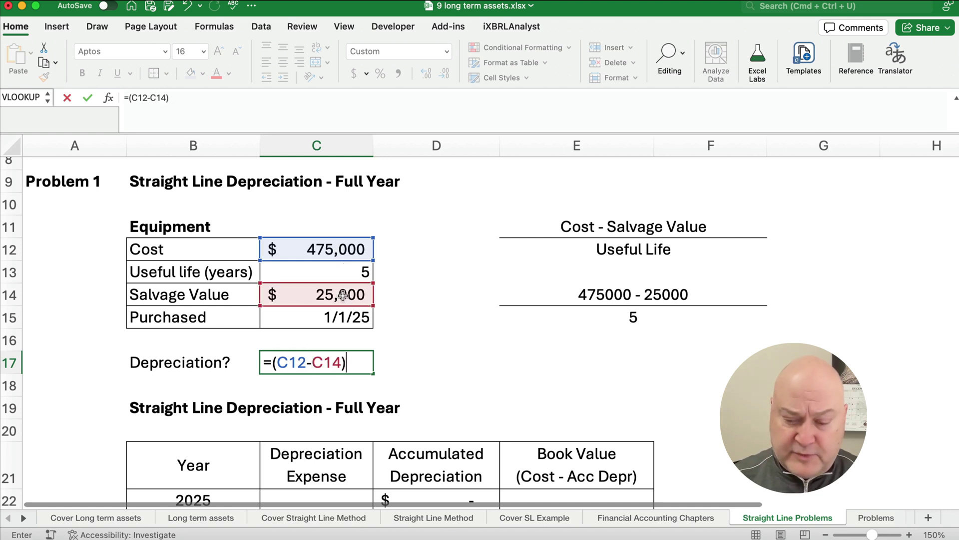
{"action": "left_click", "coordinate": [365, 271]}
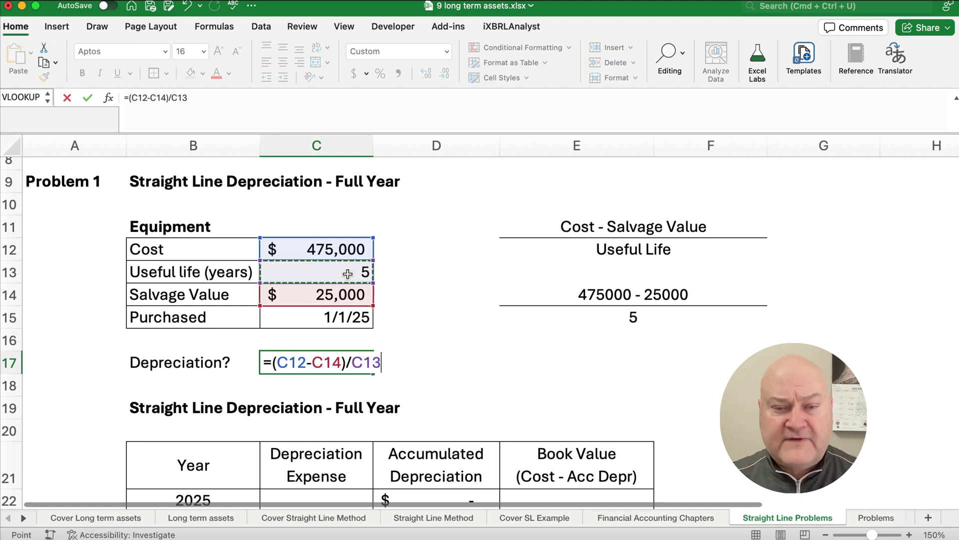
{"action": "key", "text": "Return"}
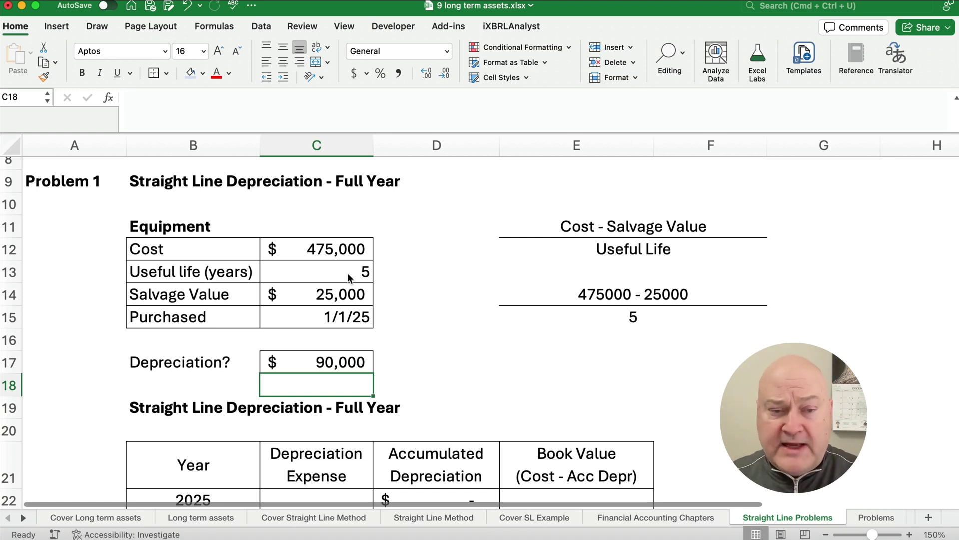
- Point out the 1/1/25 purchase date and recheck the depreciation formula
{"action": "left_click", "coordinate": [356, 318]}
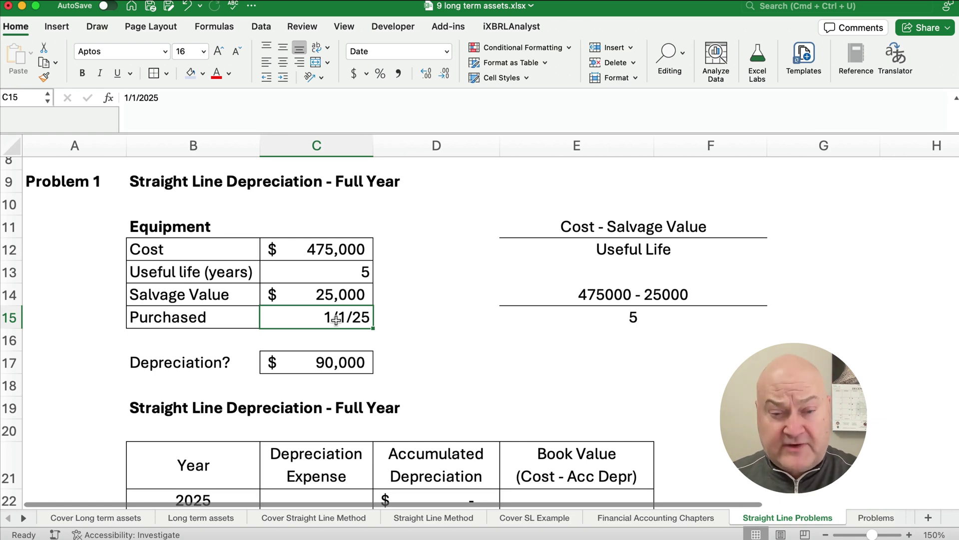
{"action": "left_click", "coordinate": [396, 318]}
{"action": "left_click", "coordinate": [349, 359]}
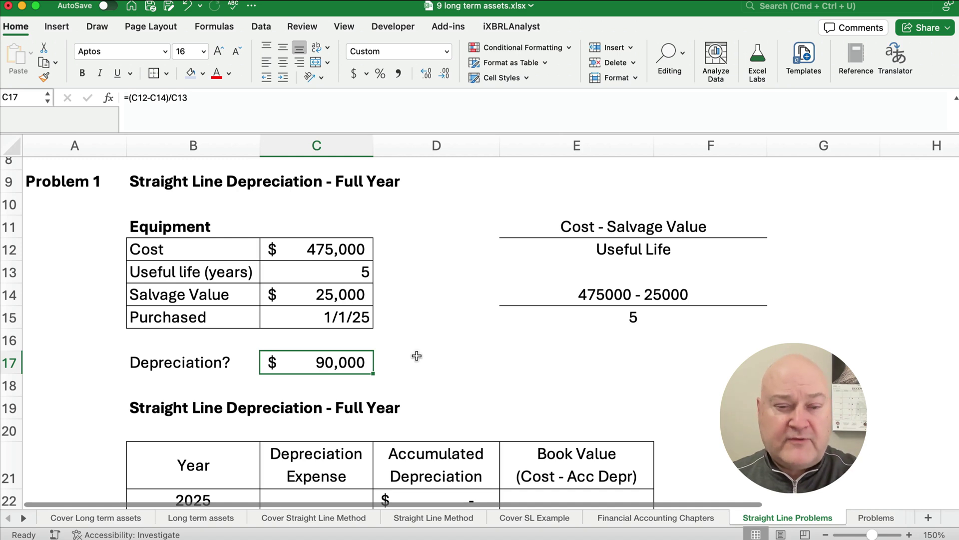
- Clear the stray formula from the 2025 Accumulated Depreciation cell
{"action": "scroll", "coordinate": [407, 370], "scroll_direction": "down", "scroll_amount": 7}
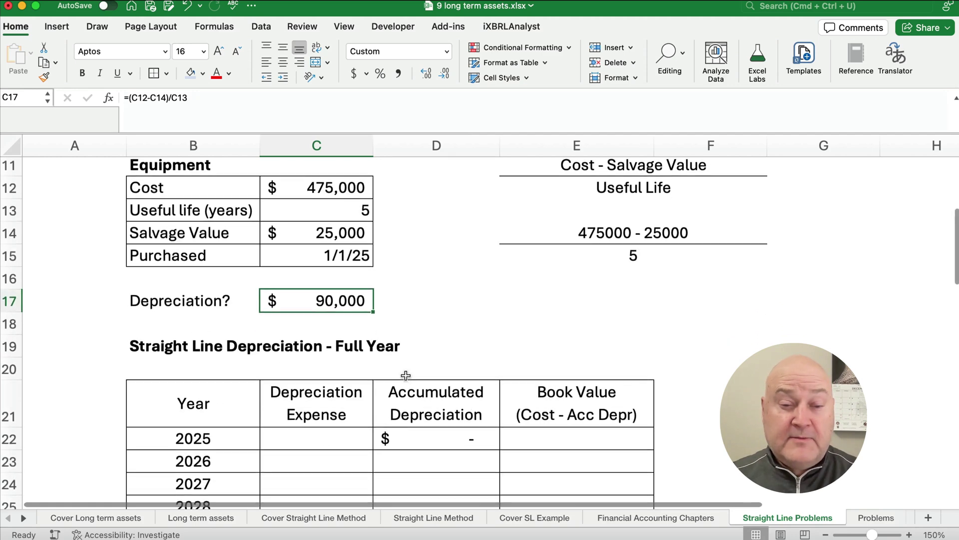
{"action": "left_click_drag", "start_coordinate": [212, 259], "coordinate": [440, 270]}
{"action": "left_click", "coordinate": [331, 347]}
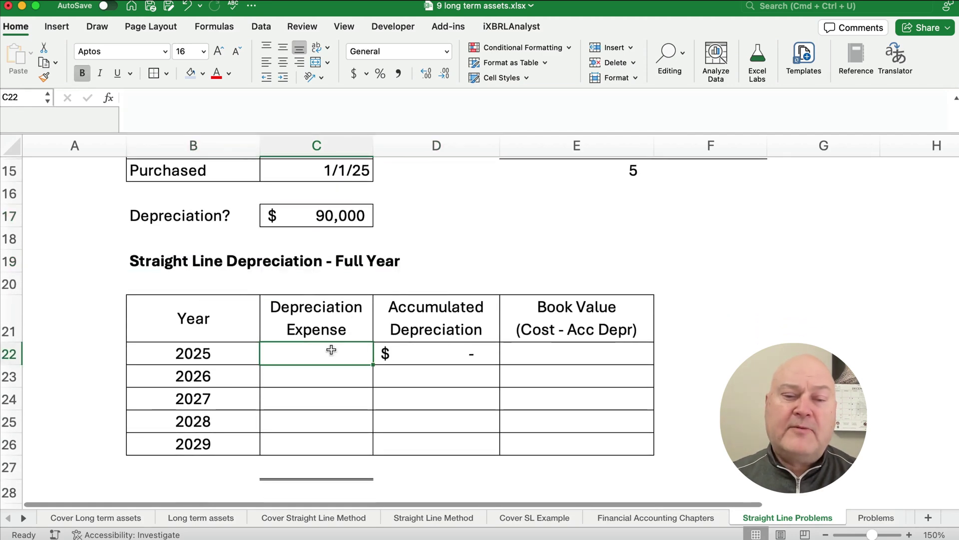
{"action": "left_click", "coordinate": [429, 352]}
{"action": "key", "text": "Delete"}
{"action": "left_click", "coordinate": [356, 348]}
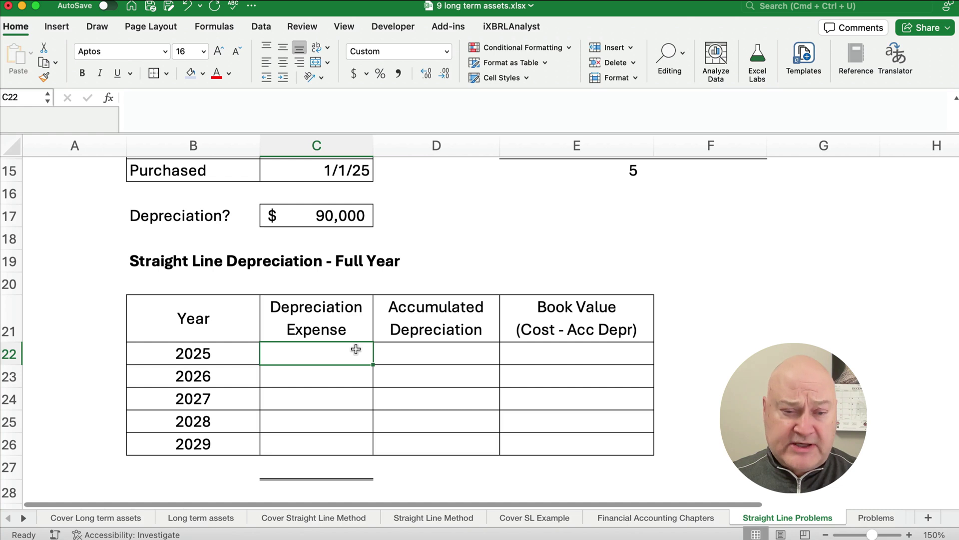
- Enter =$C$17 as the 2025 depreciation expense and fill it down through 2029
{"action": "type", "text": "="}
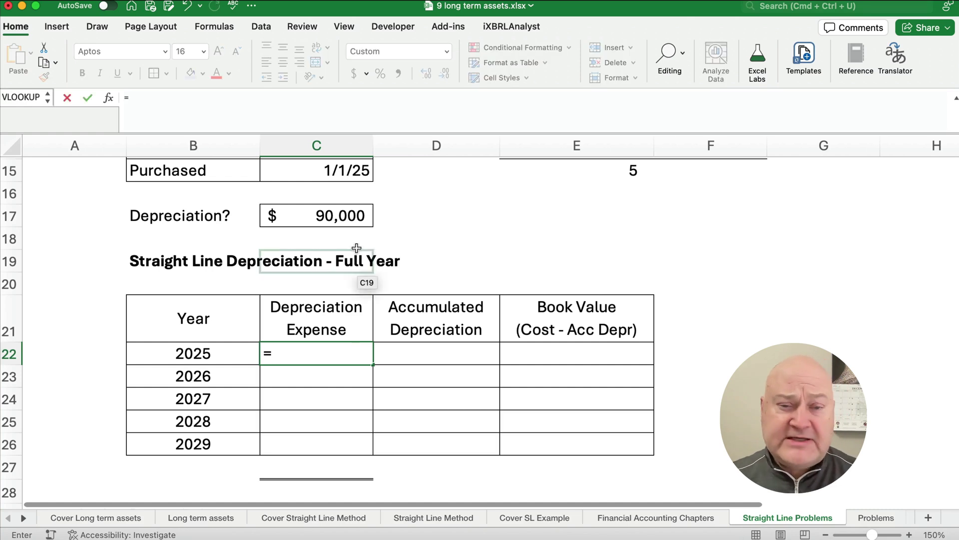
{"action": "left_click", "coordinate": [346, 223]}
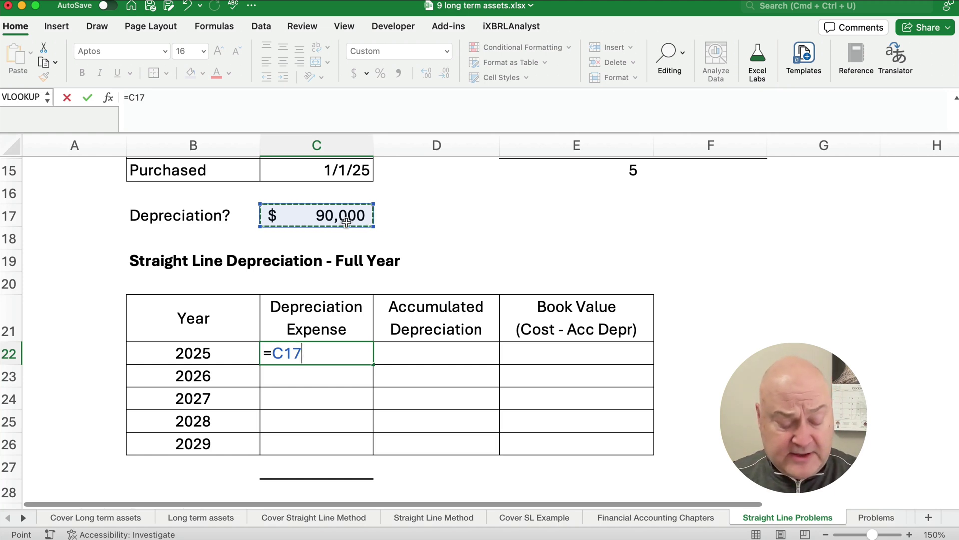
{"action": "key", "text": "F4"}
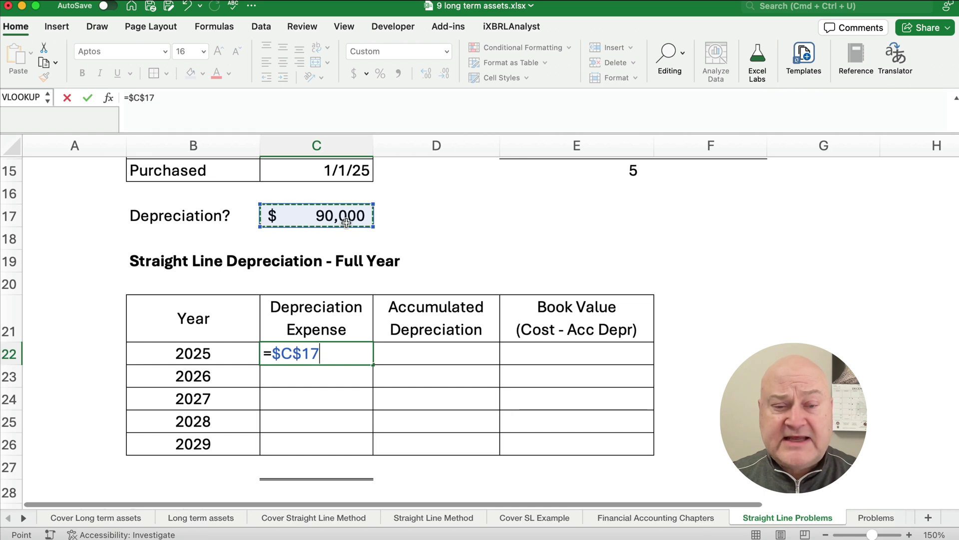
{"action": "key", "text": "Return"}
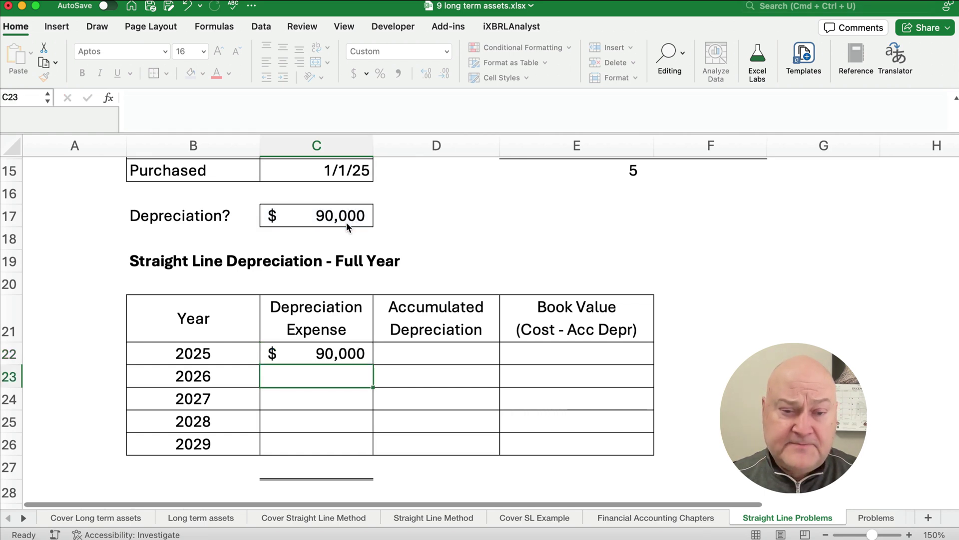
{"action": "left_click", "coordinate": [350, 355]}
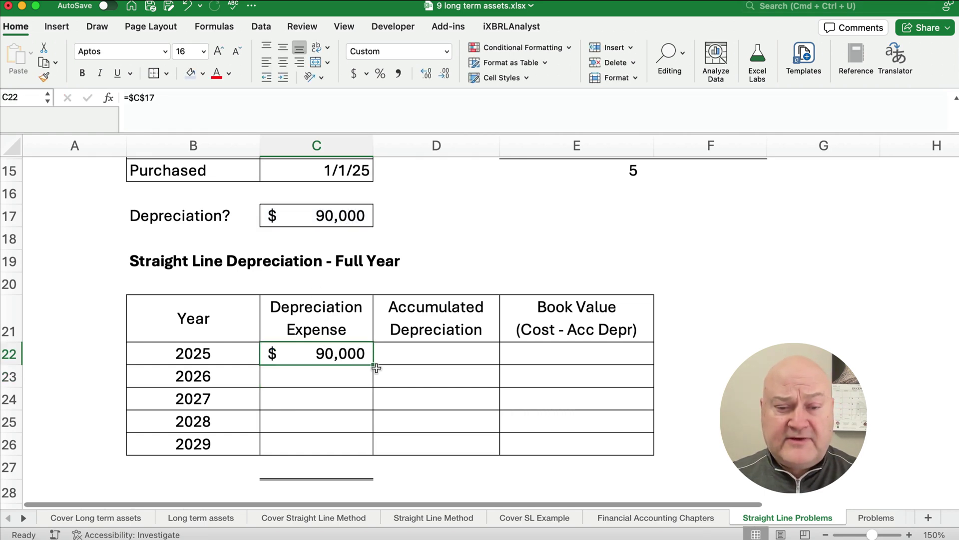
{"action": "left_click_drag", "start_coordinate": [377, 364], "coordinate": [367, 455]}
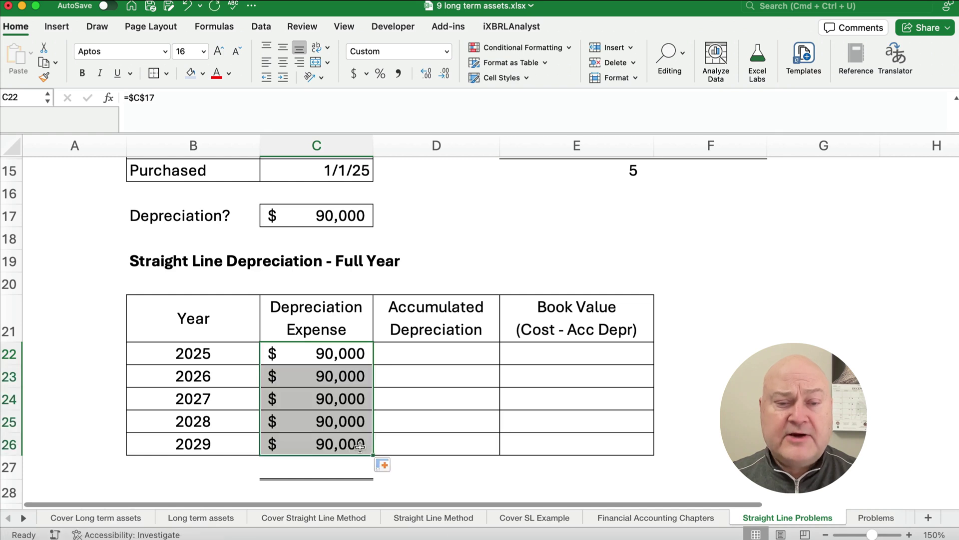
{"action": "left_click", "coordinate": [328, 469]}
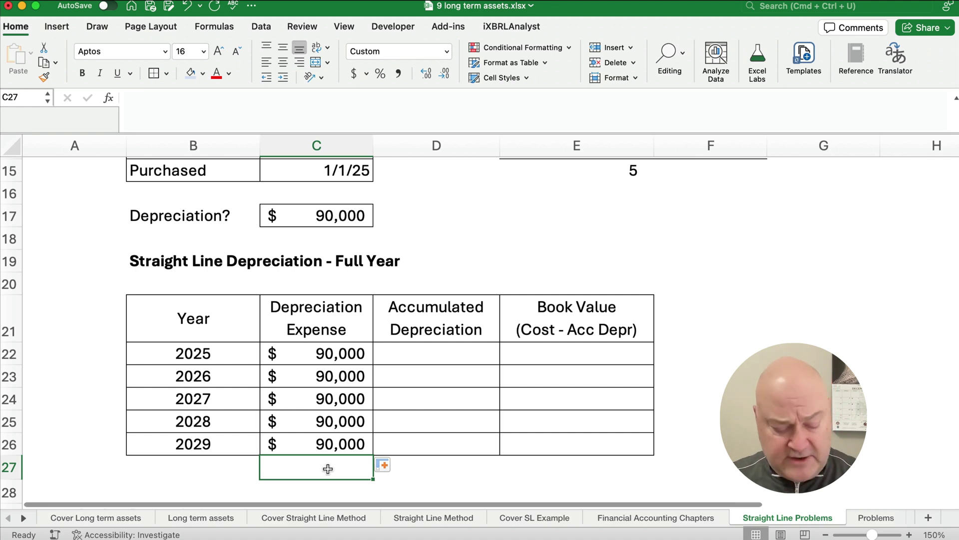
- Total the expense column with =SUM(C22:C26), giving $450,000
{"action": "type", "text": "=s"}
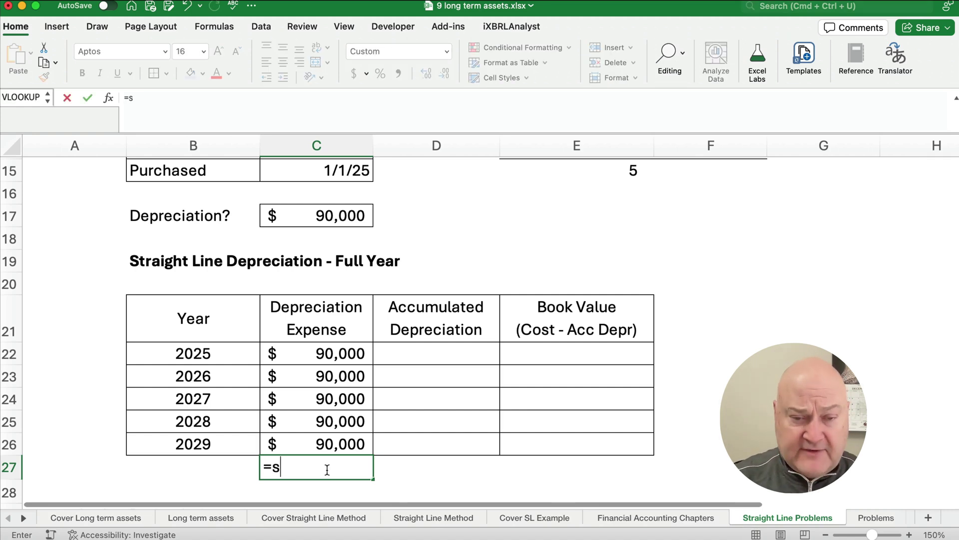
{"action": "type", "text": "um("}
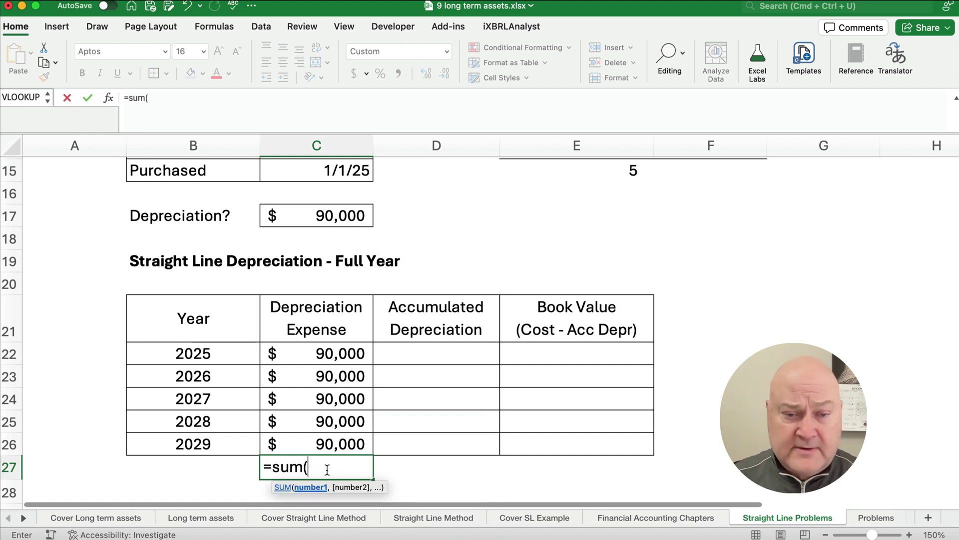
{"action": "left_click", "coordinate": [325, 361]}
{"action": "left_click_drag", "start_coordinate": [325, 360], "coordinate": [332, 436]}
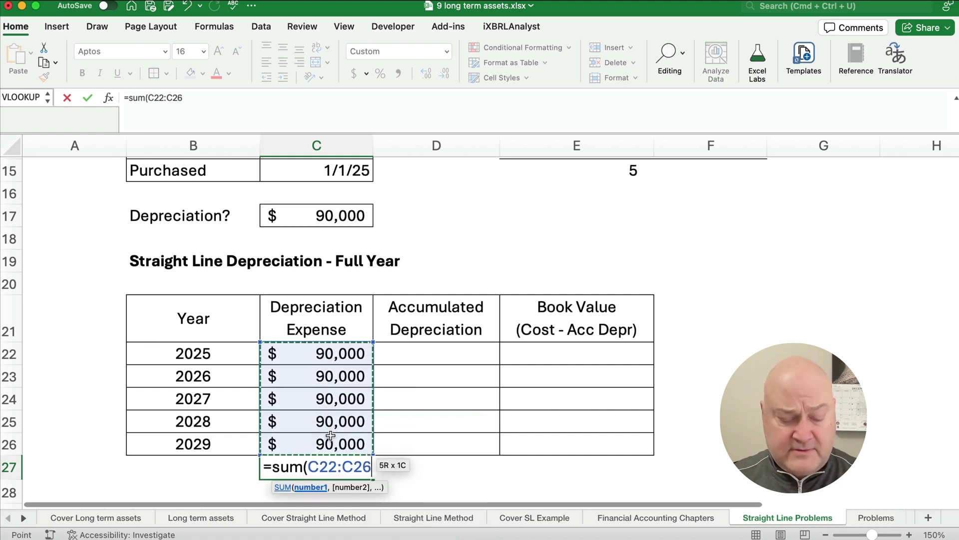
{"action": "type", "text": ")"}
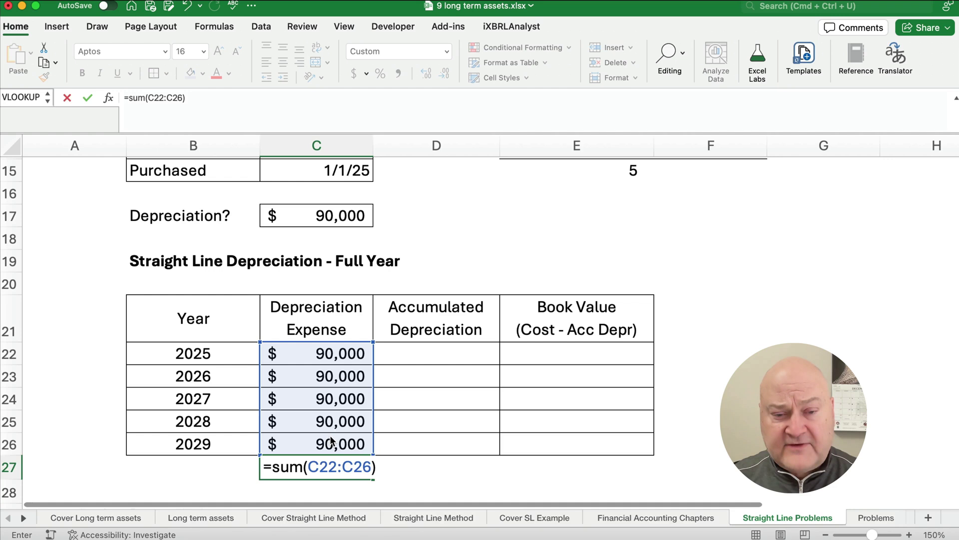
{"action": "key", "text": "Return"}
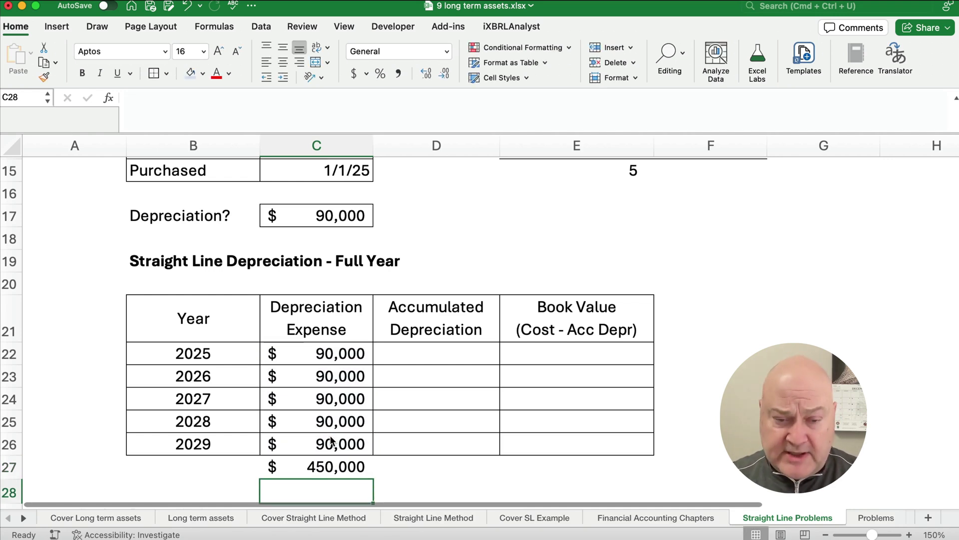
- Undo and restore the $450,000 total, then recheck its SUM range
{"action": "key", "text": "super+z"}
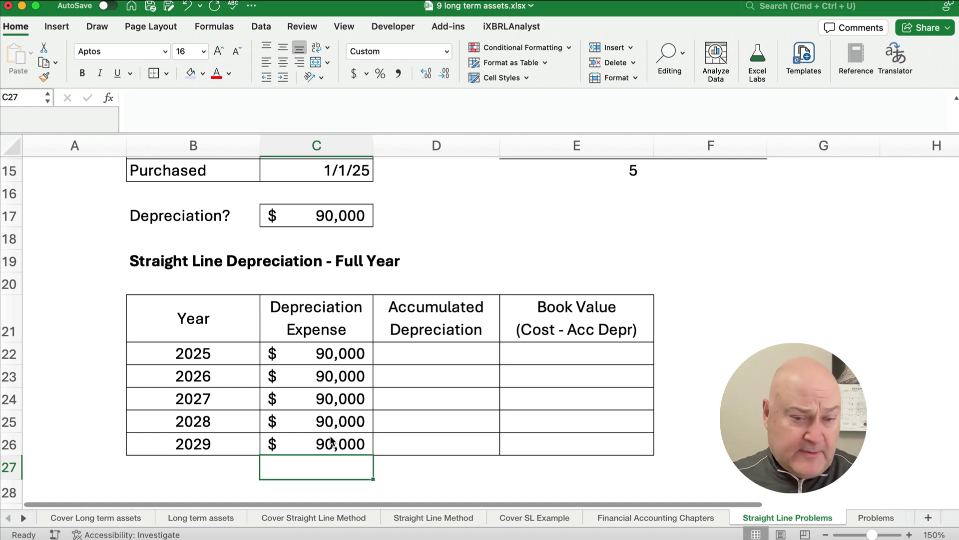
{"action": "key", "text": "super+y"}
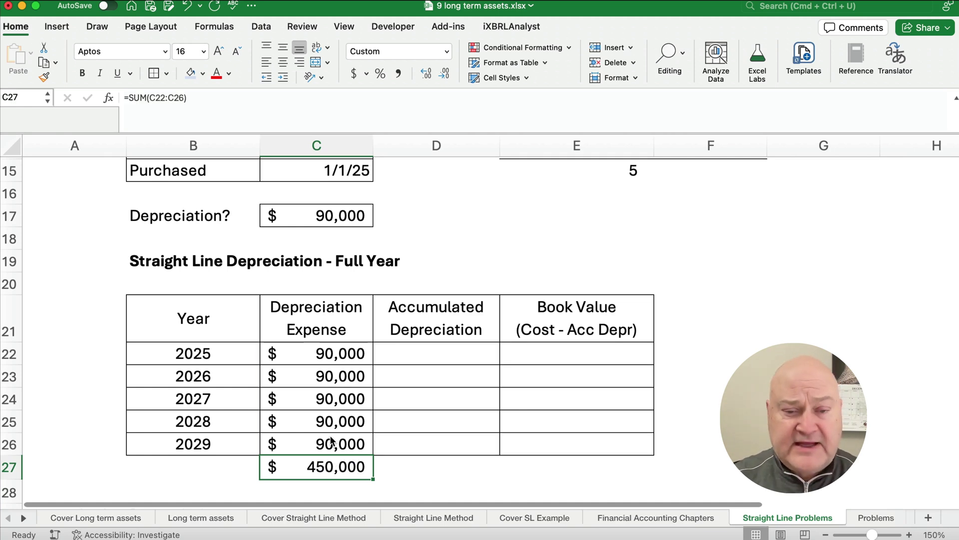
{"action": "key", "text": "Return"}
{"action": "key", "text": "Up"}
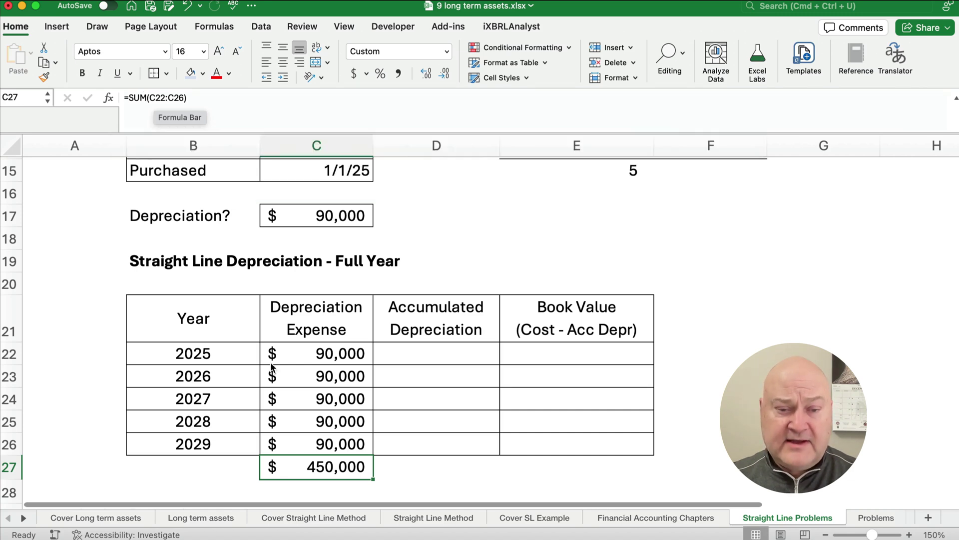
{"action": "left_click", "coordinate": [158, 98]}
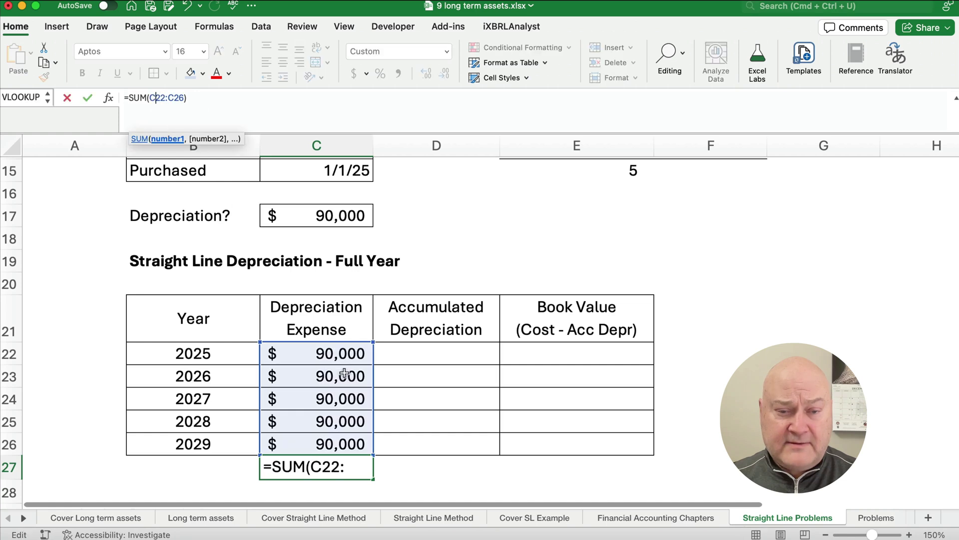
{"action": "key", "text": "Return"}
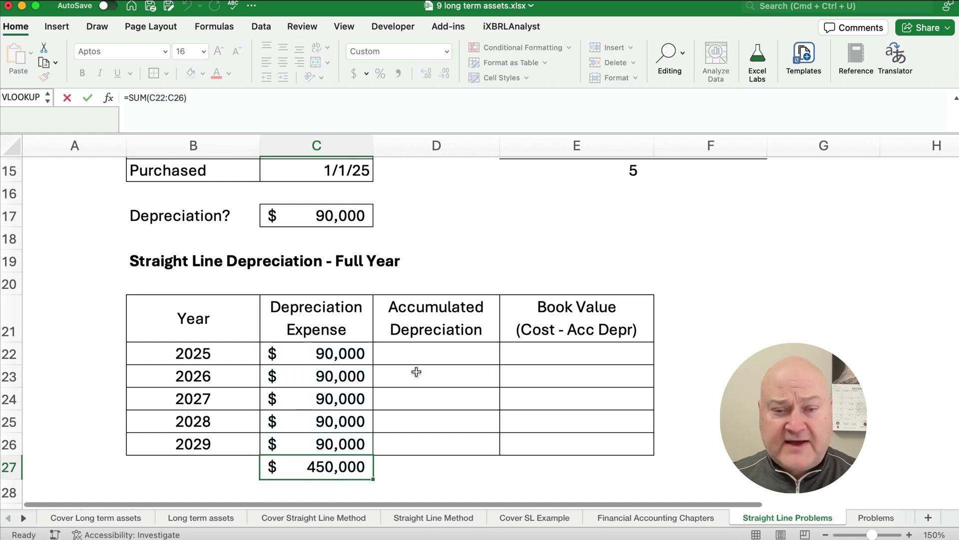
{"action": "left_click", "coordinate": [434, 351]}
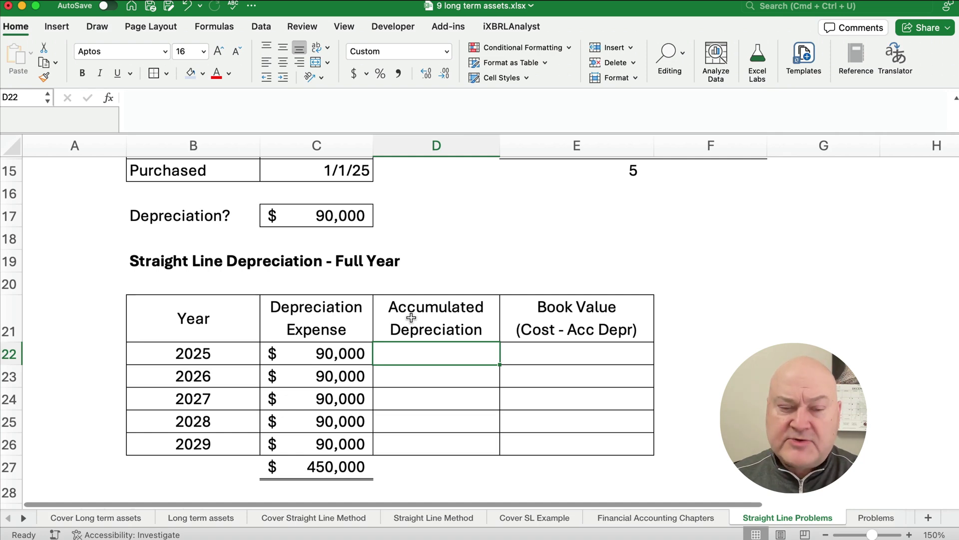
- Link the 12/31/25 debit to the 2025 expense and the credit to the debit, both 90,000
{"action": "scroll", "coordinate": [420, 340], "scroll_direction": "down", "scroll_amount": 4}
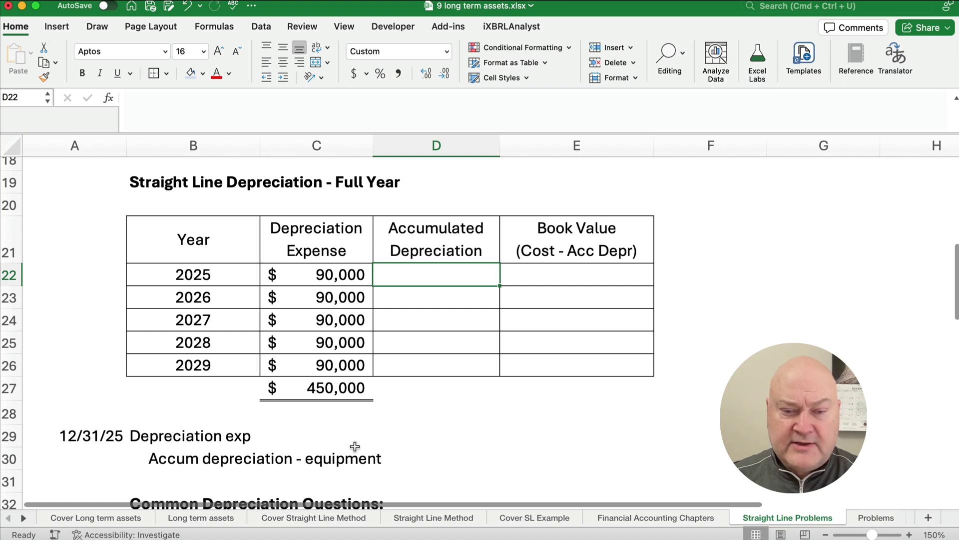
{"action": "left_click", "coordinate": [432, 438]}
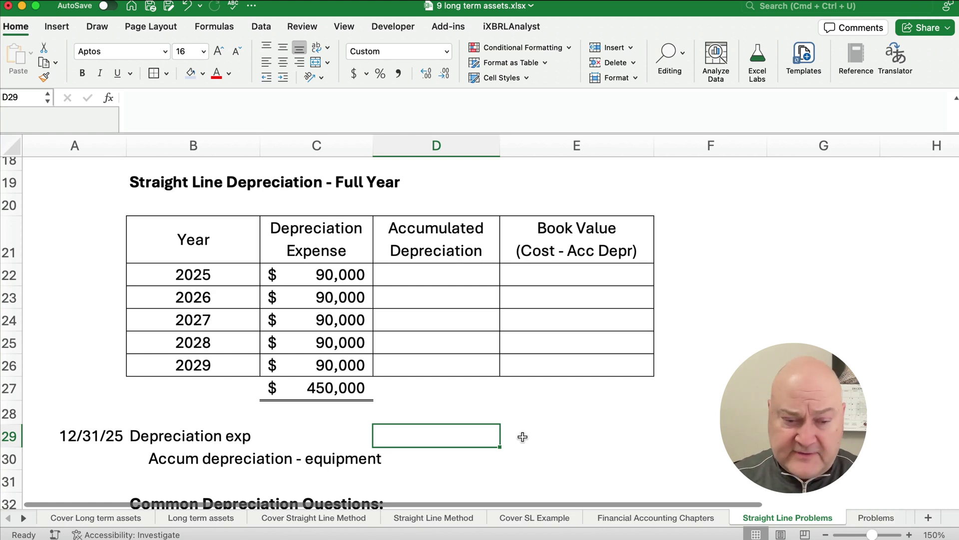
{"action": "type", "text": "="}
{"action": "left_click", "coordinate": [344, 277]}
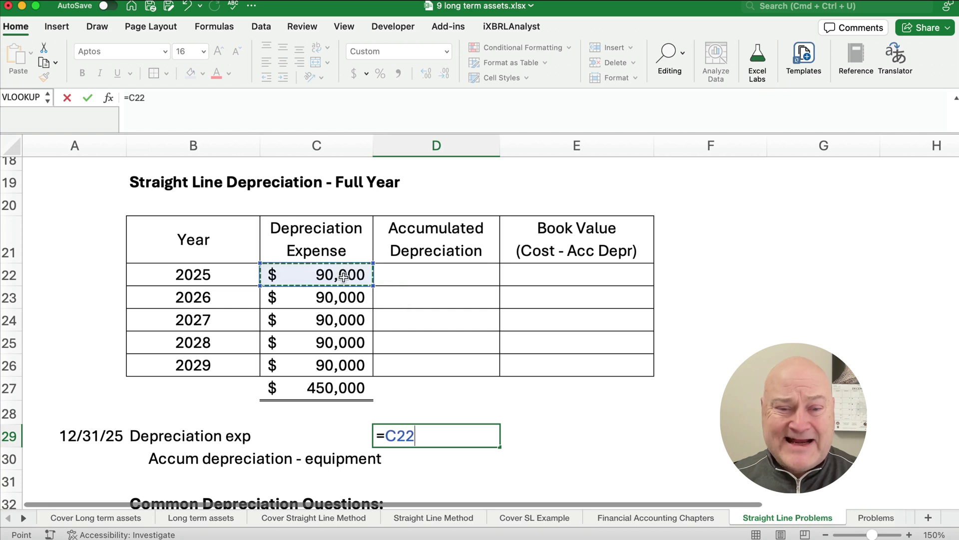
{"action": "key", "text": "Return"}
{"action": "key", "text": "Right"}
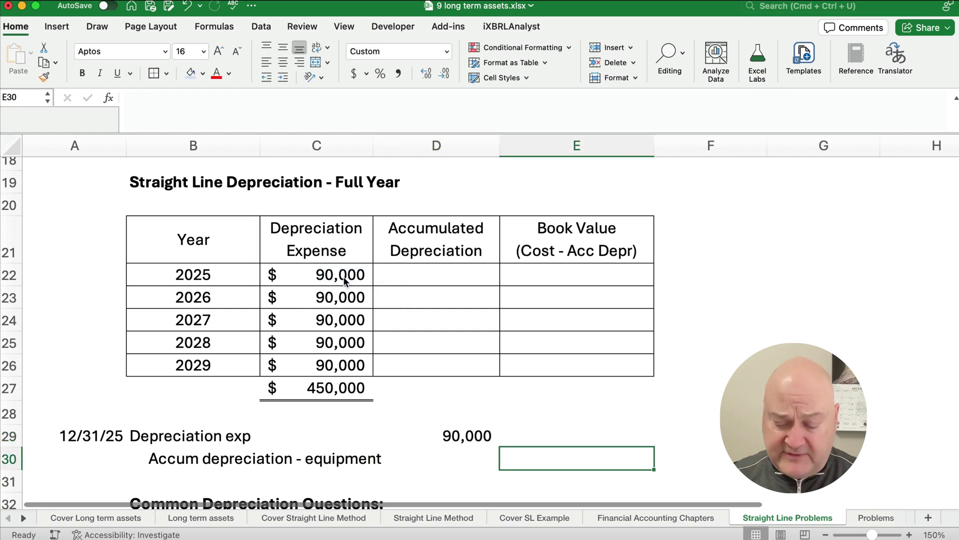
{"action": "type", "text": "="}
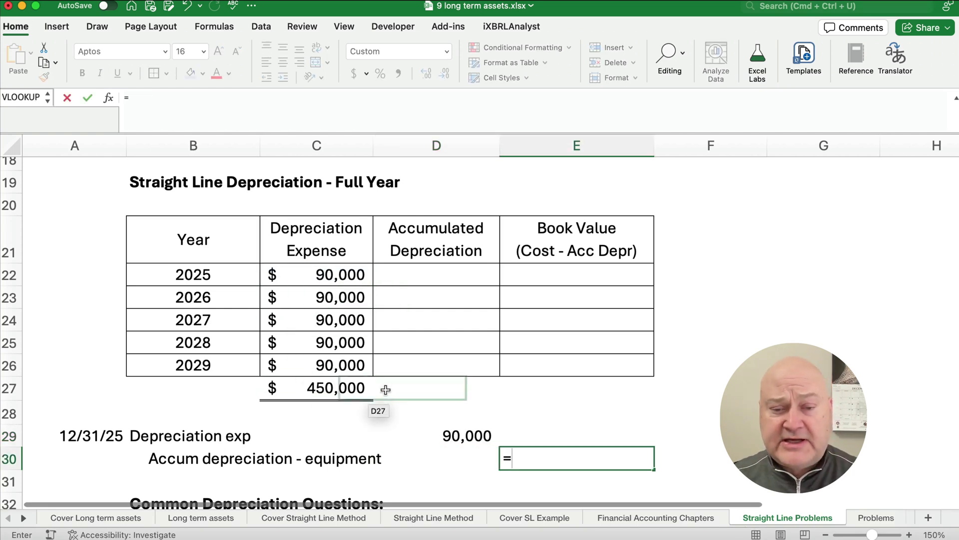
{"action": "left_click", "coordinate": [450, 437]}
{"action": "key", "text": "Return"}
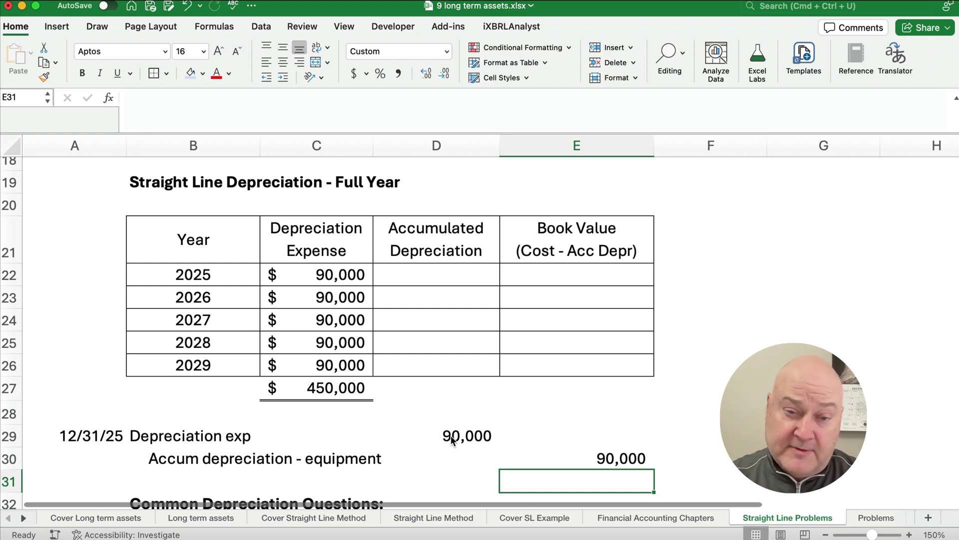
- Set 2025 accumulated depreciation equal to that year's $90,000 expense
{"action": "left_click", "coordinate": [319, 383]}
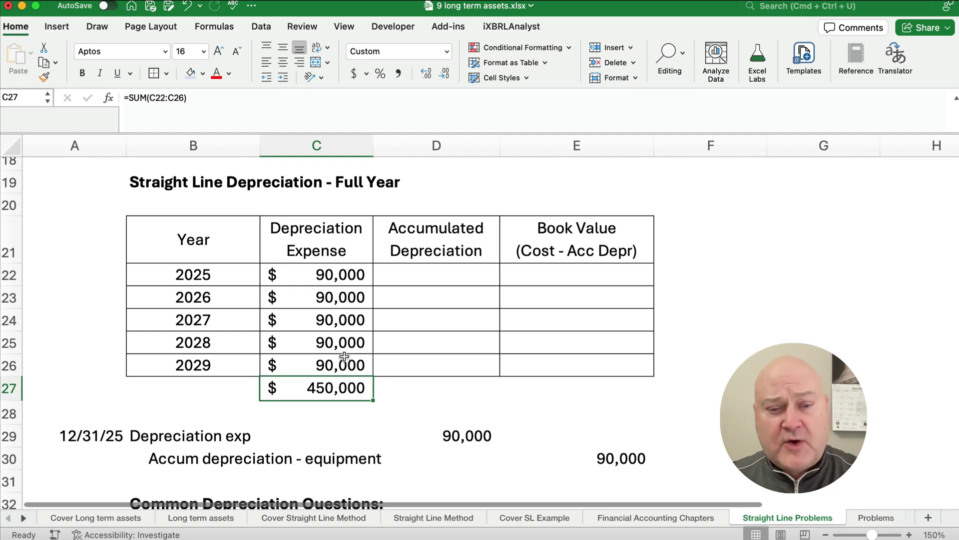
{"action": "scroll", "coordinate": [385, 361], "scroll_direction": "up", "scroll_amount": 8}
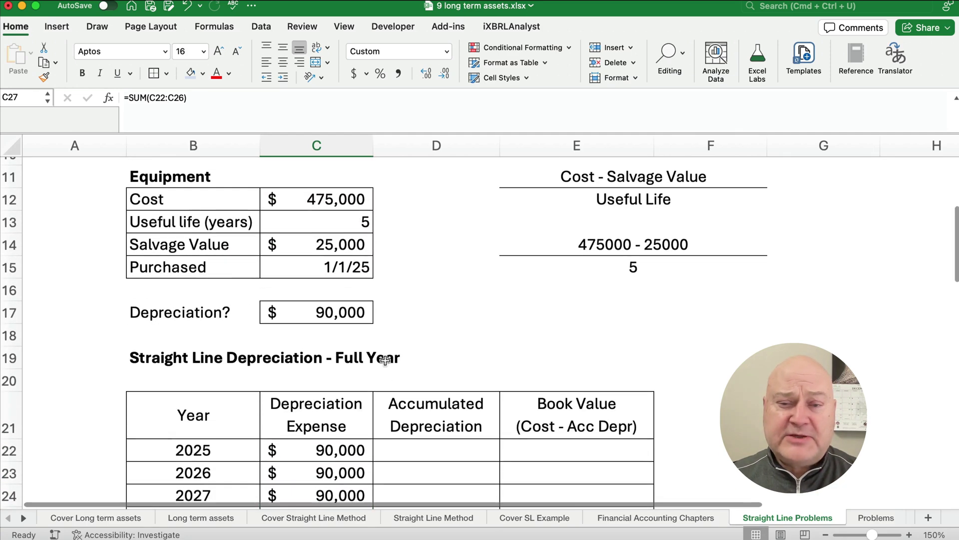
{"action": "left_click_drag", "start_coordinate": [550, 243], "coordinate": [683, 244]}
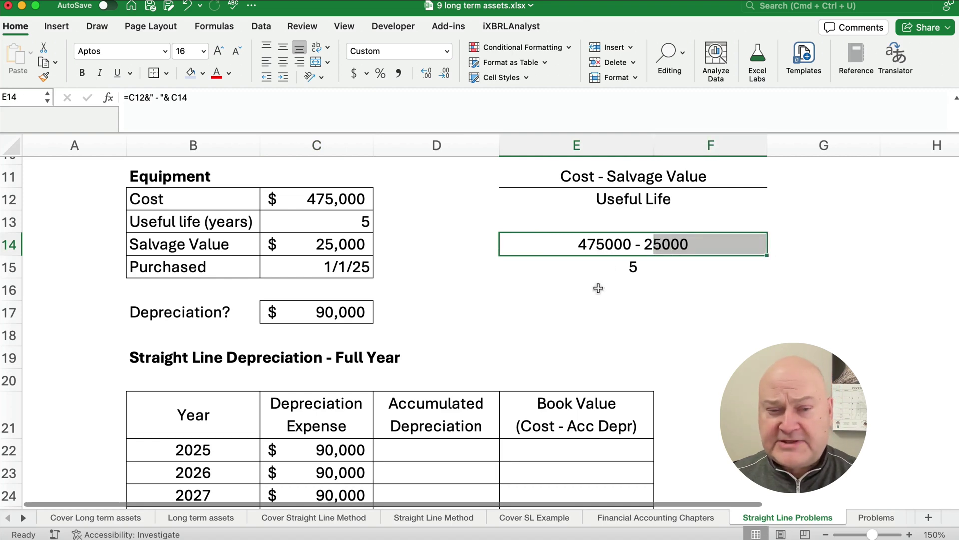
{"action": "scroll", "coordinate": [522, 299], "scroll_direction": "down", "scroll_amount": 5}
{"action": "left_click", "coordinate": [475, 329]}
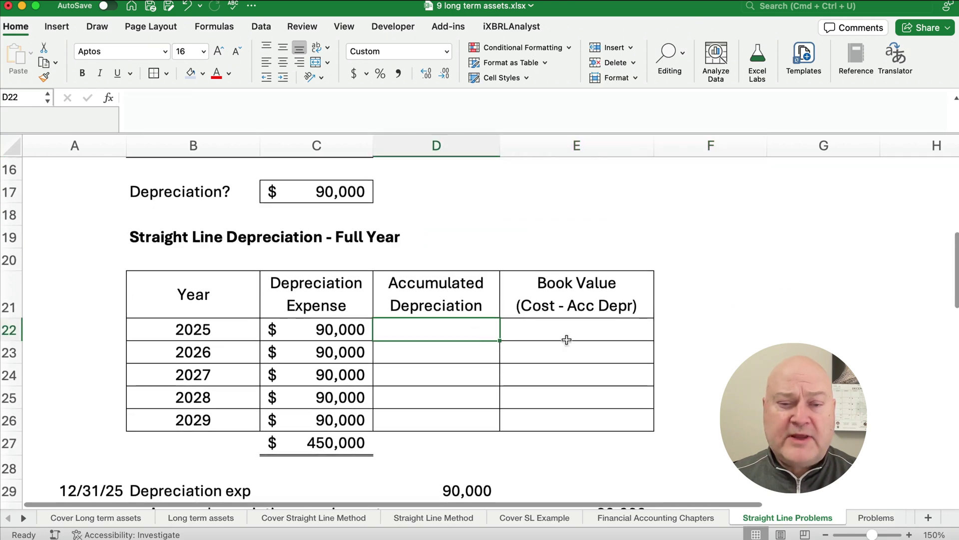
{"action": "scroll", "coordinate": [749, 347], "scroll_direction": "down", "scroll_amount": 1}
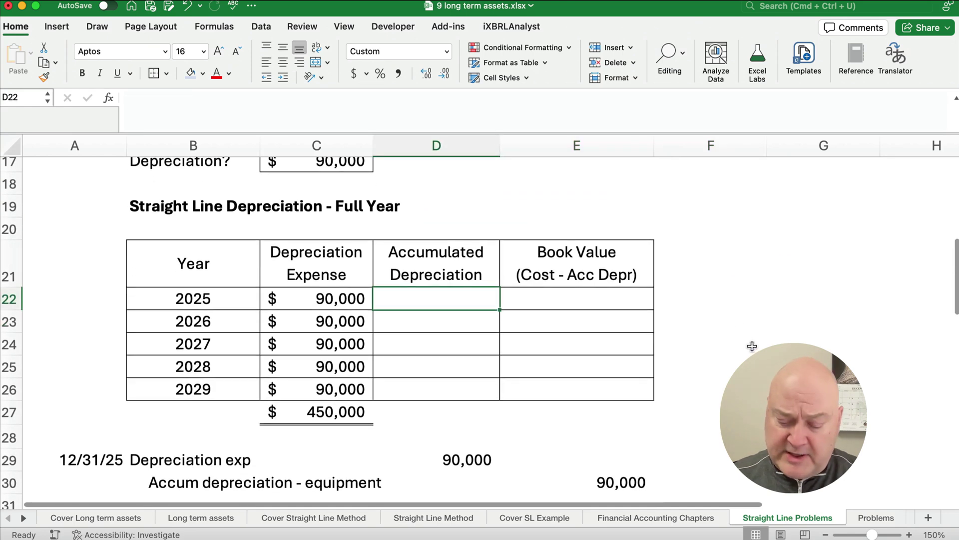
{"action": "type", "text": "="}
{"action": "key", "text": "Left"}
{"action": "key", "text": "Return"}
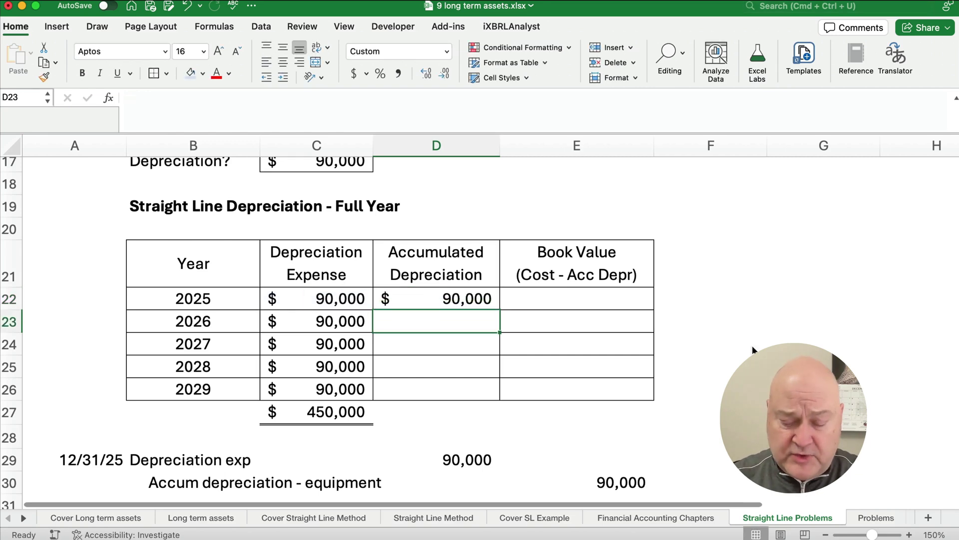
- Add each year's expense to the prior total for 2026–2027, then fill through 2029
{"action": "type", "text": "="}
{"action": "key", "text": "Up"}
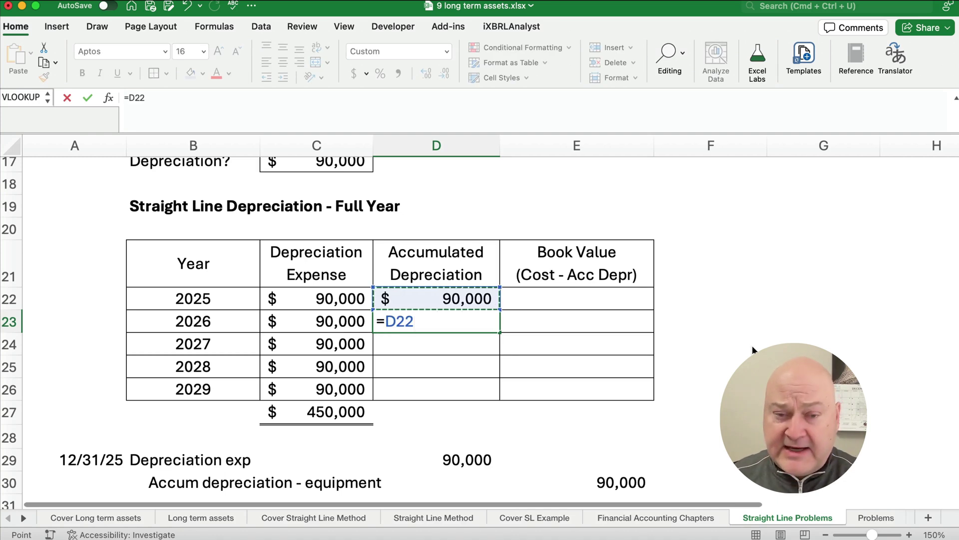
{"action": "type", "text": "+"}
{"action": "key", "text": "Left"}
{"action": "key", "text": "Return"}
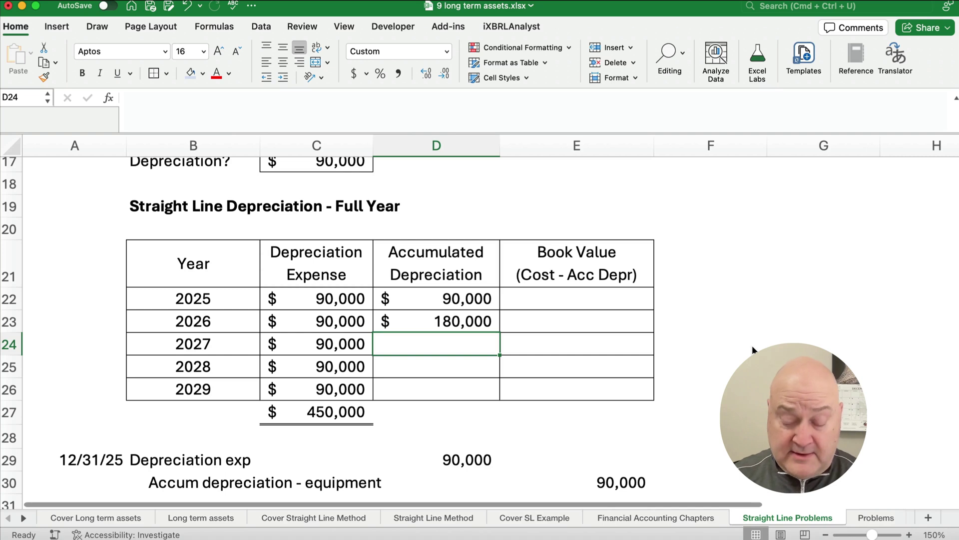
{"action": "type", "text": "="}
{"action": "key", "text": "Up"}
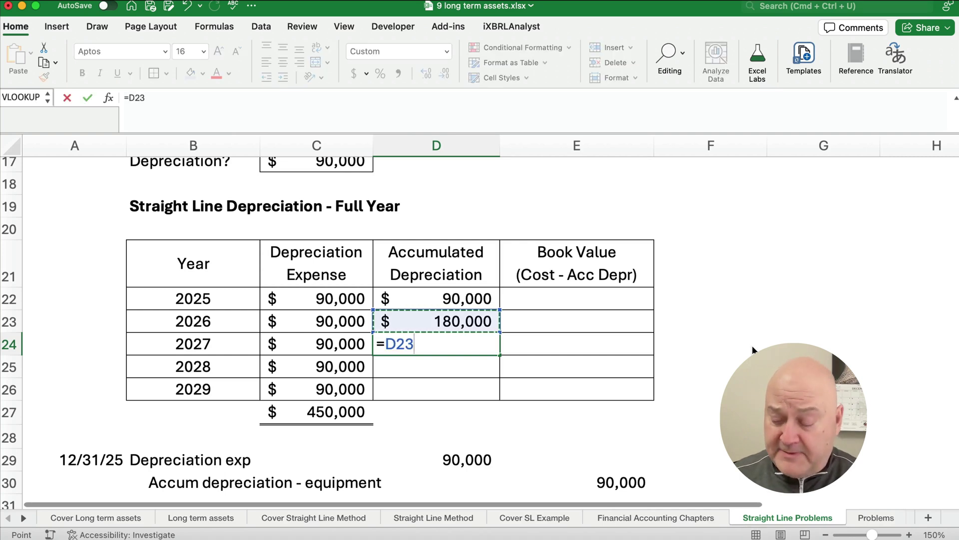
{"action": "type", "text": "+"}
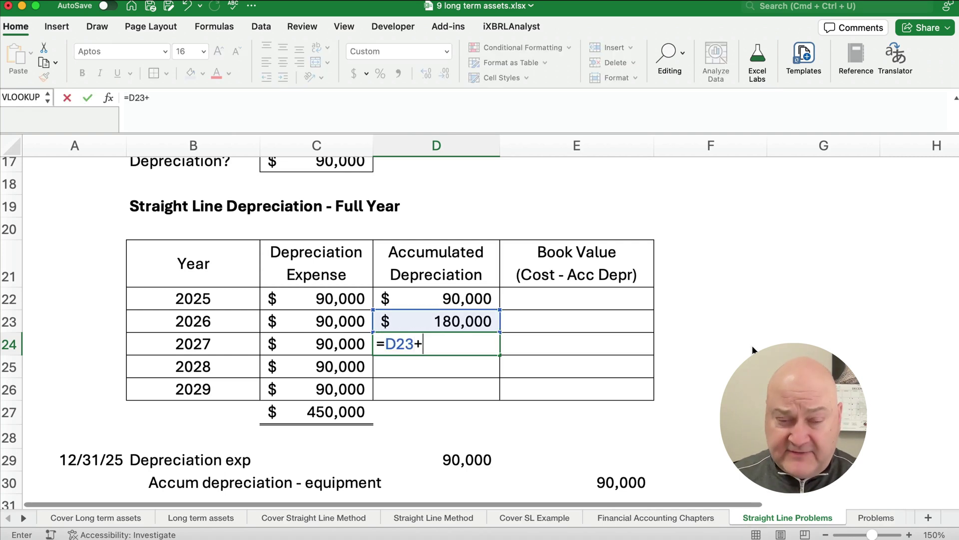
{"action": "key", "text": "Left"}
{"action": "key", "text": "Return"}
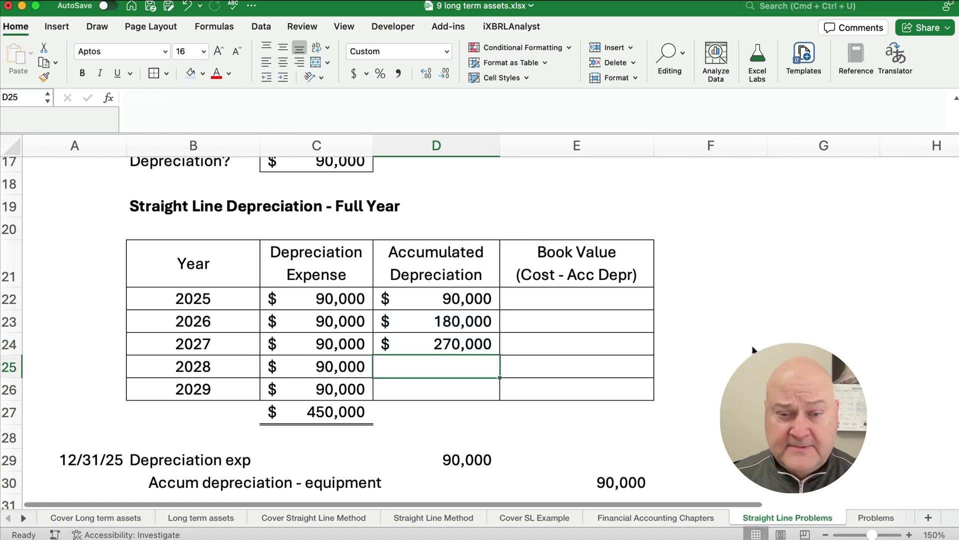
{"action": "left_click", "coordinate": [448, 344]}
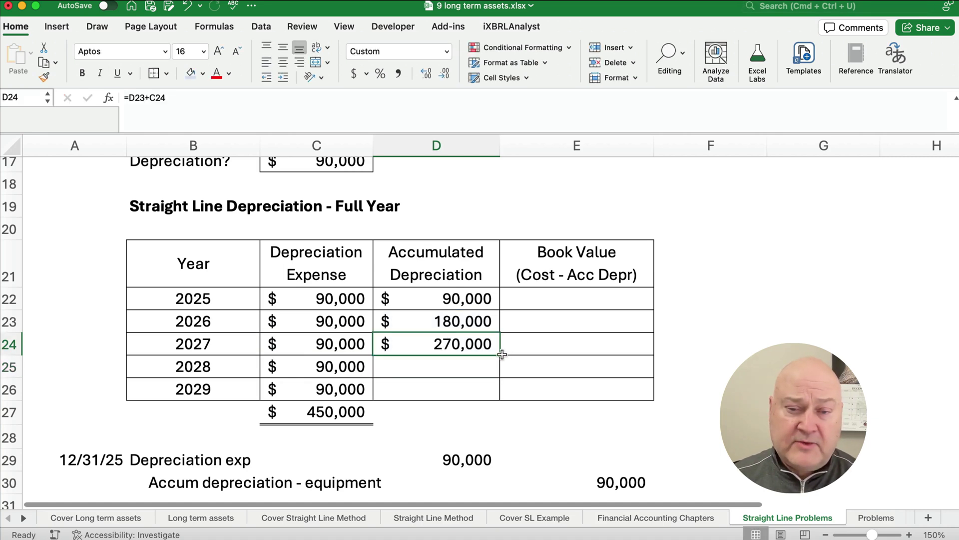
{"action": "left_click_drag", "start_coordinate": [502, 354], "coordinate": [498, 395]}
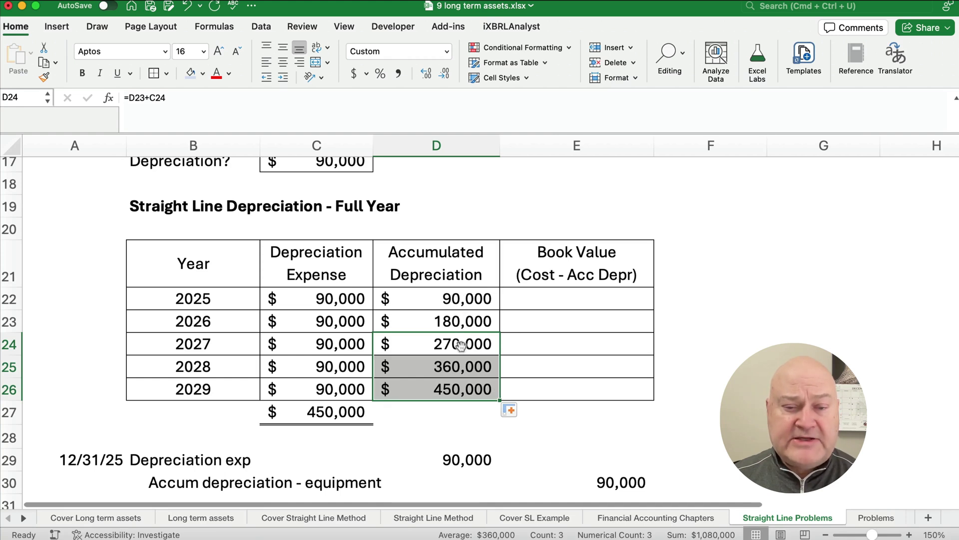
{"action": "left_click", "coordinate": [460, 383]}
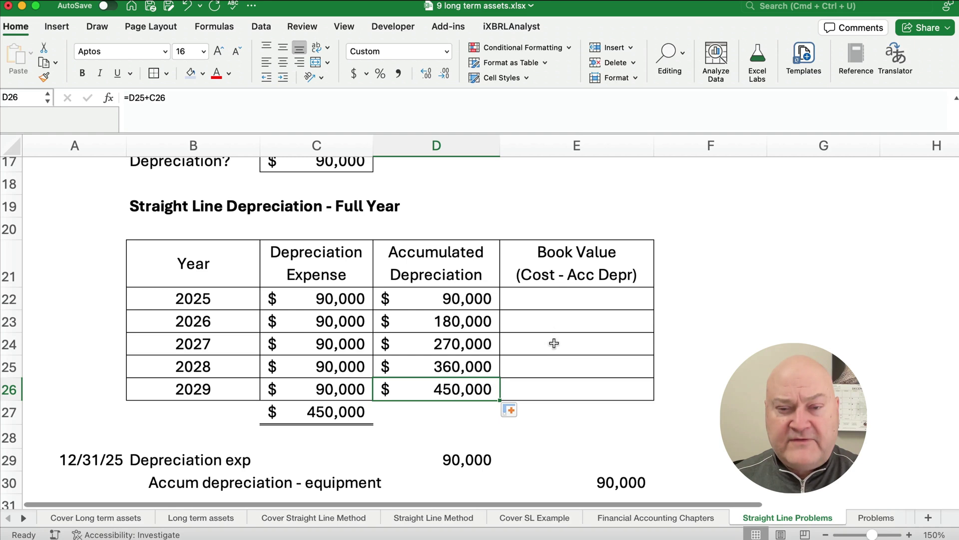
- Enter =$C$12-D22 as the 2025 book value, giving $385,000
{"action": "left_click", "coordinate": [563, 297]}
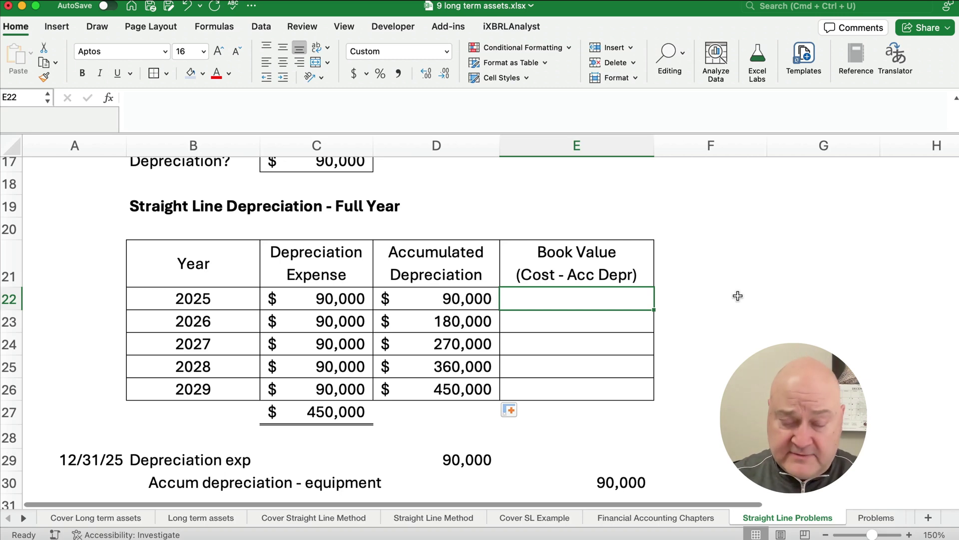
{"action": "type", "text": "="}
{"action": "scroll", "coordinate": [720, 300], "scroll_direction": "up", "scroll_amount": 5}
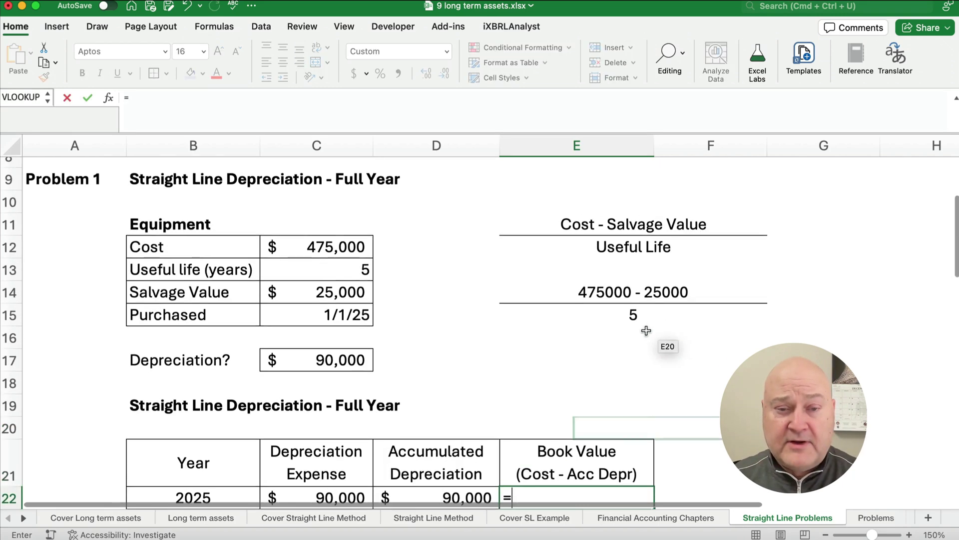
{"action": "left_click", "coordinate": [335, 250]}
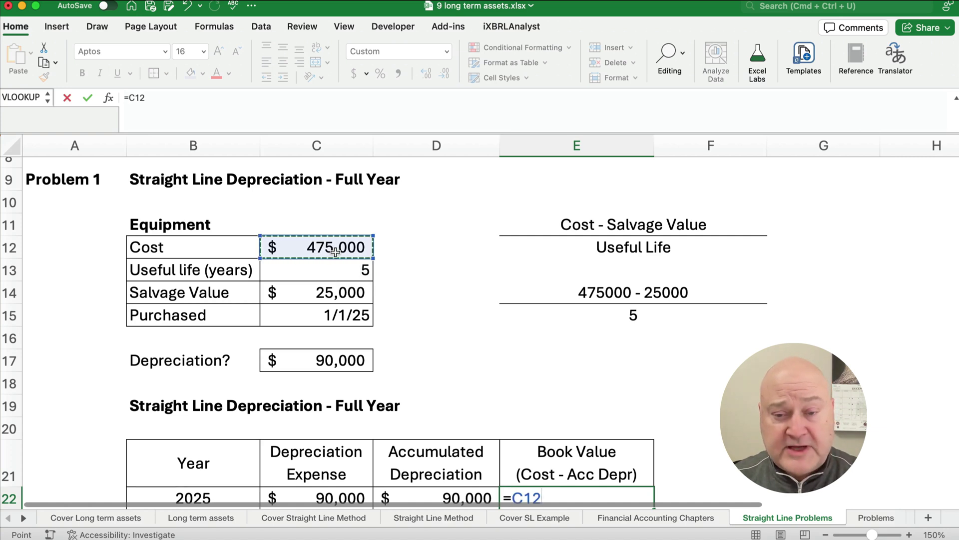
{"action": "key", "text": "F4"}
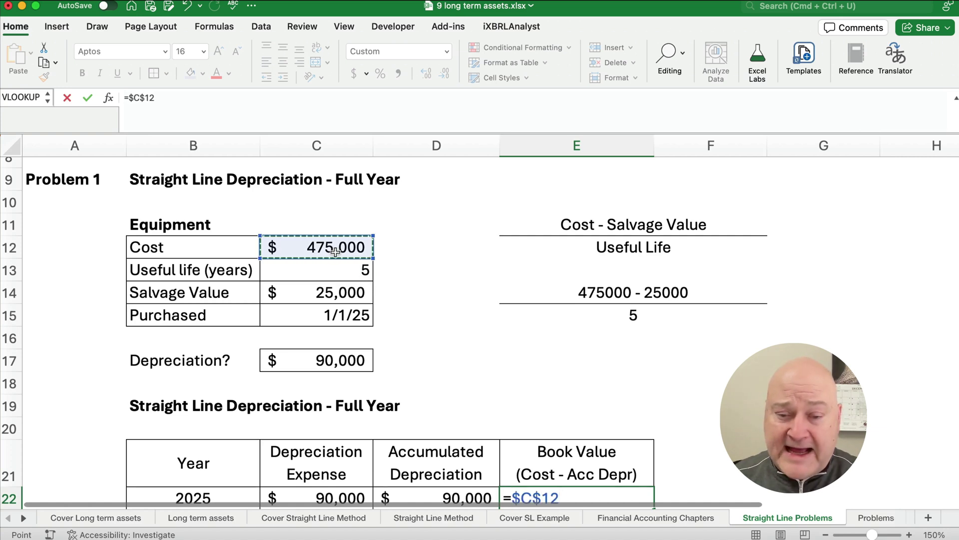
{"action": "type", "text": "-"}
{"action": "scroll", "coordinate": [343, 332], "scroll_direction": "down", "scroll_amount": 3}
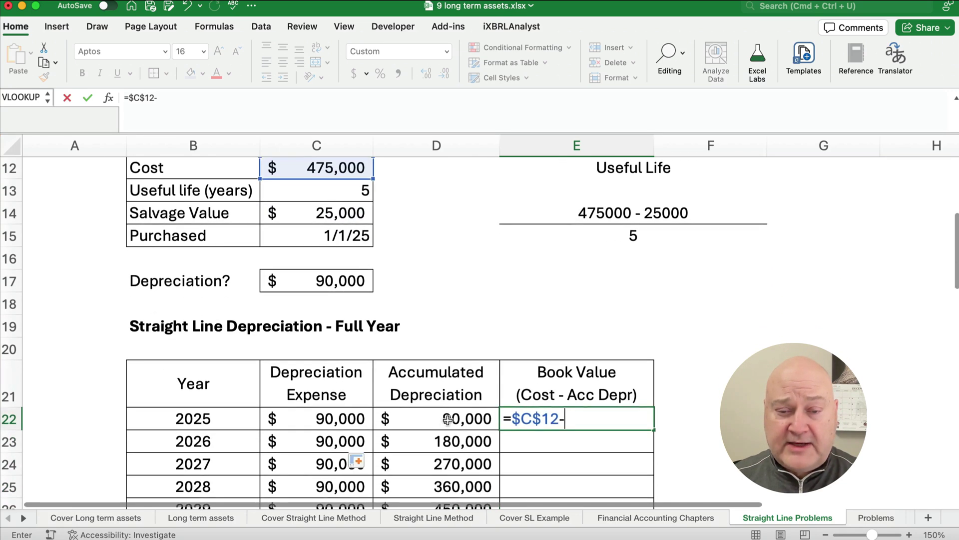
{"action": "left_click", "coordinate": [448, 419]}
{"action": "key", "text": "Return"}
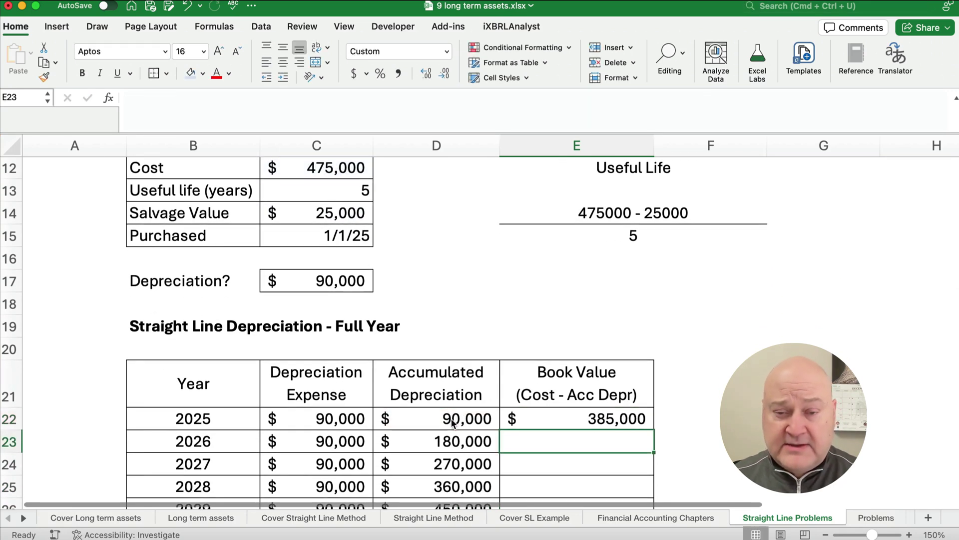
- Copy the book value formula down through 2029, ending at $25,000
{"action": "scroll", "coordinate": [452, 422], "scroll_direction": "down", "scroll_amount": 4}
{"action": "left_click", "coordinate": [230, 325]}
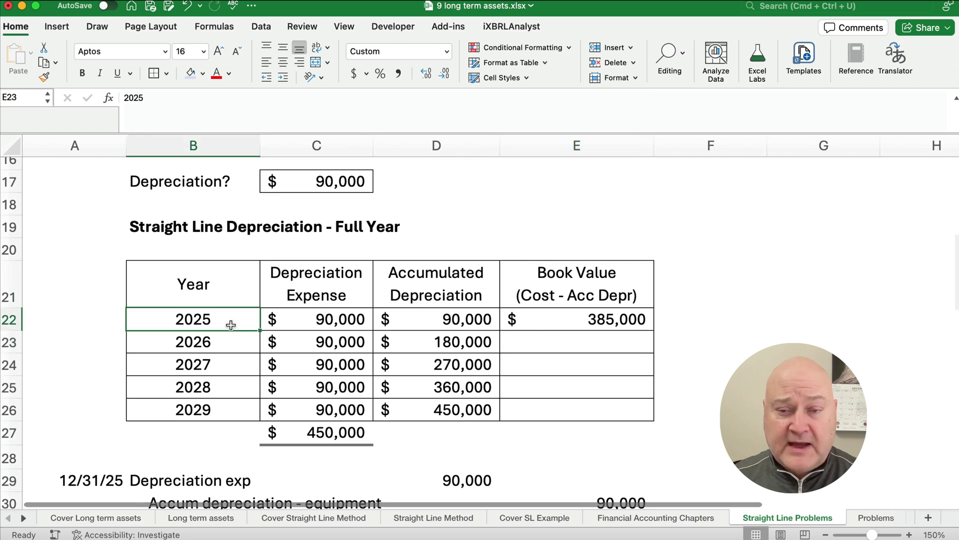
{"action": "left_click_drag", "start_coordinate": [231, 325], "coordinate": [590, 325]}
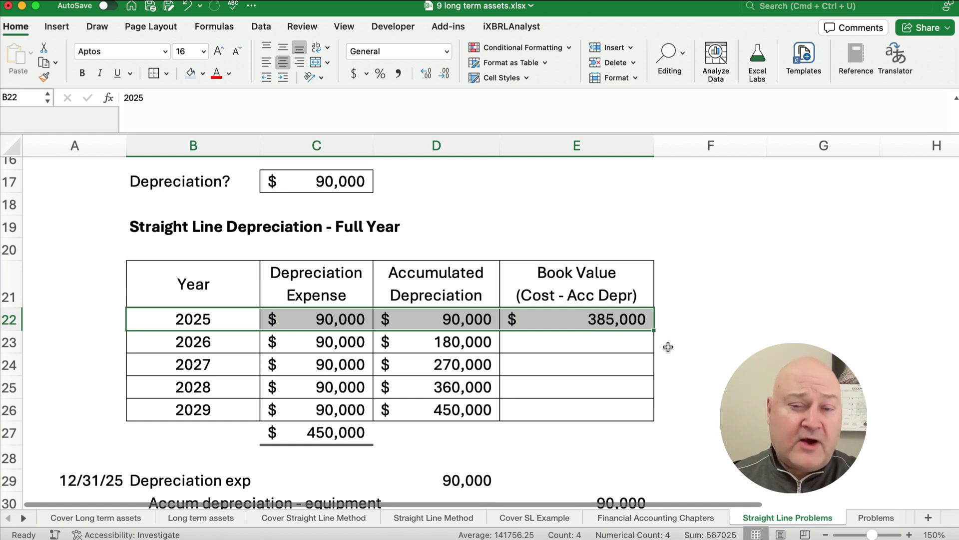
{"action": "left_click", "coordinate": [612, 329]}
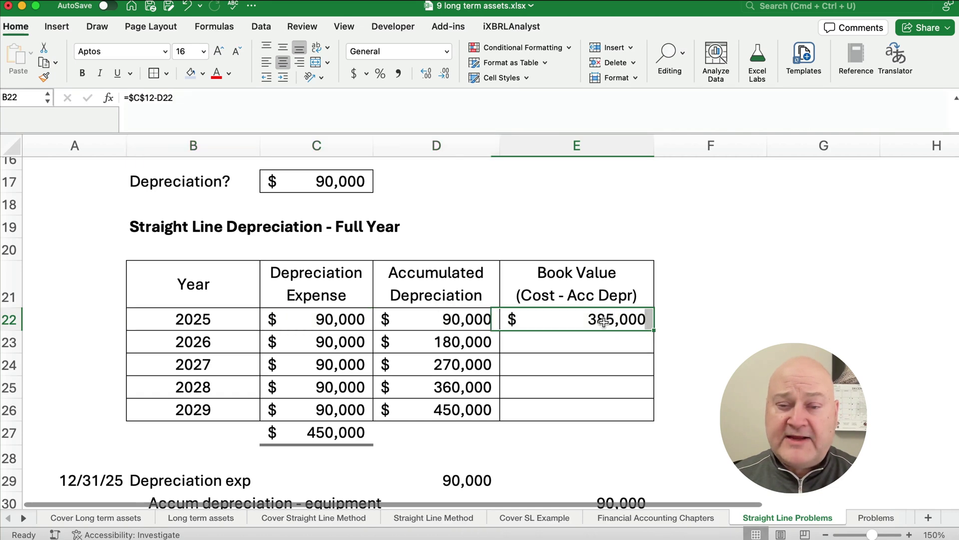
{"action": "left_click_drag", "start_coordinate": [655, 332], "coordinate": [643, 413]}
{"action": "left_click", "coordinate": [643, 412]}
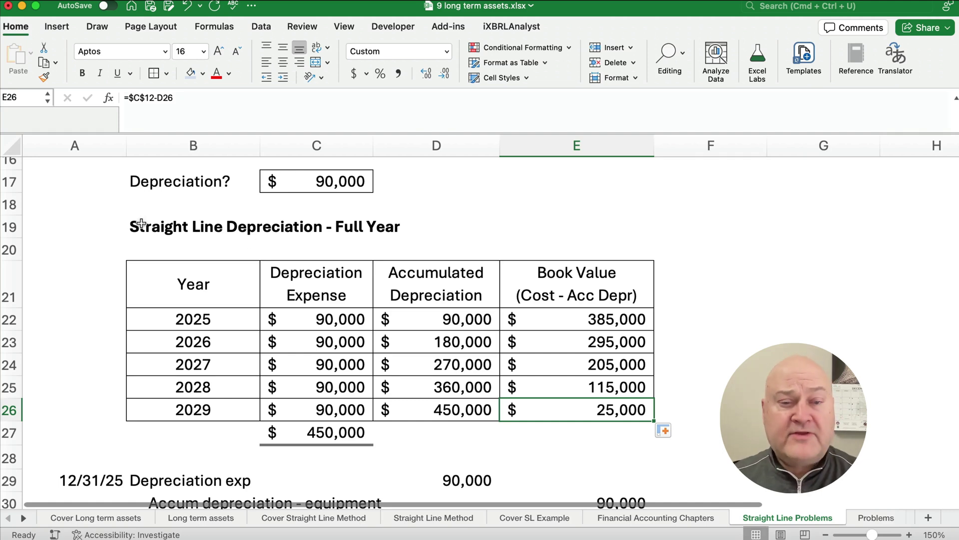
- Answer the year 2 expense question by linking to the 2026 expense, $90,000
{"action": "left_click_drag", "start_coordinate": [306, 318], "coordinate": [302, 400]}
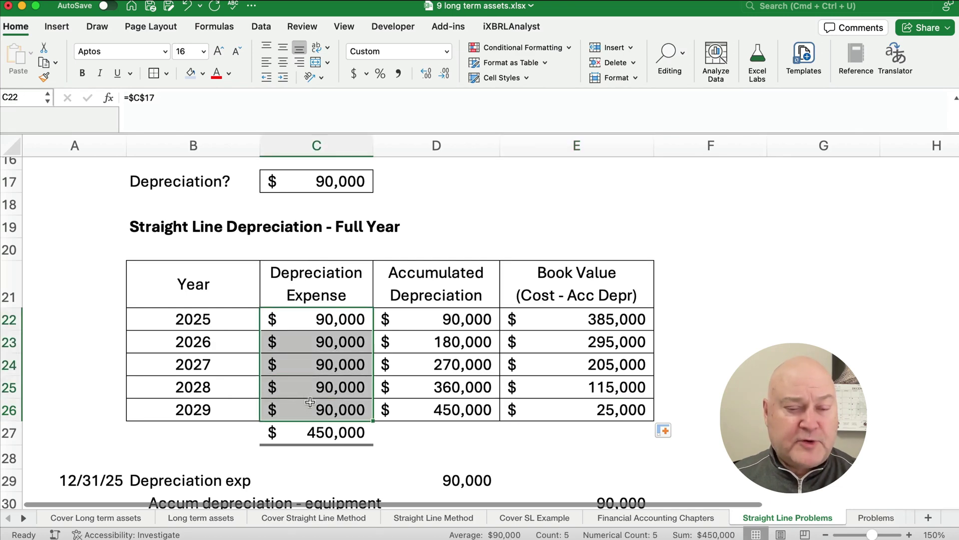
{"action": "scroll", "coordinate": [268, 392], "scroll_direction": "down", "scroll_amount": 4}
{"action": "scroll", "coordinate": [261, 394], "scroll_direction": "down", "scroll_amount": 4}
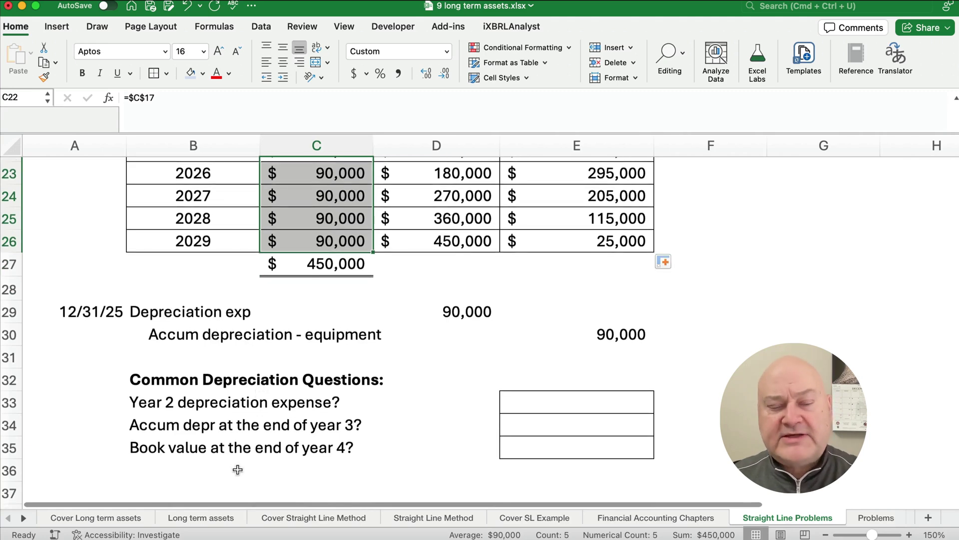
{"action": "scroll", "coordinate": [237, 470], "scroll_direction": "up", "scroll_amount": 2}
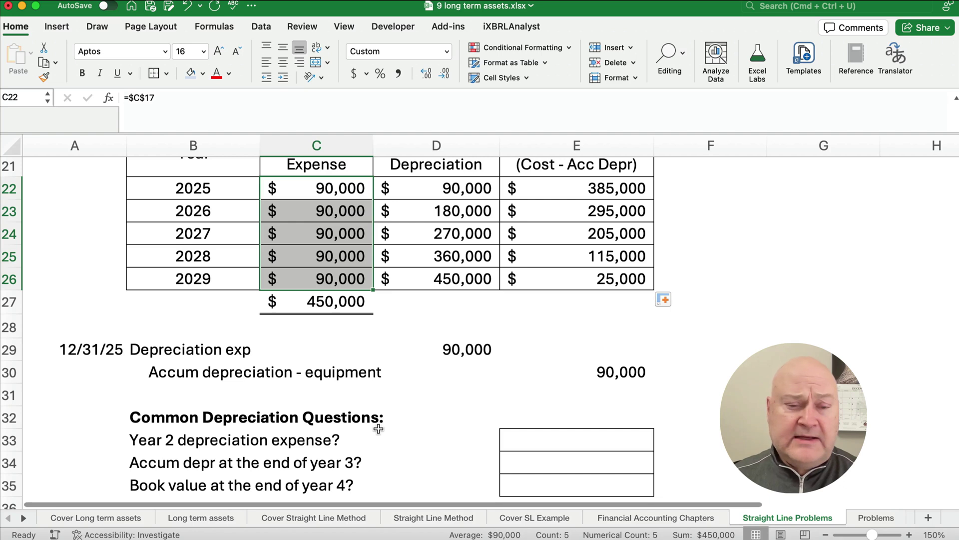
{"action": "left_click", "coordinate": [527, 440]}
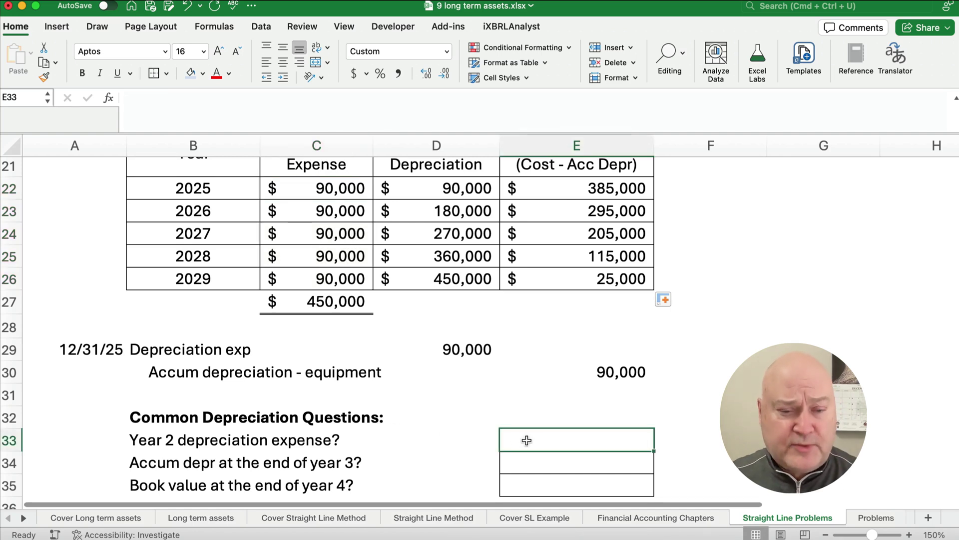
{"action": "type", "text": "="}
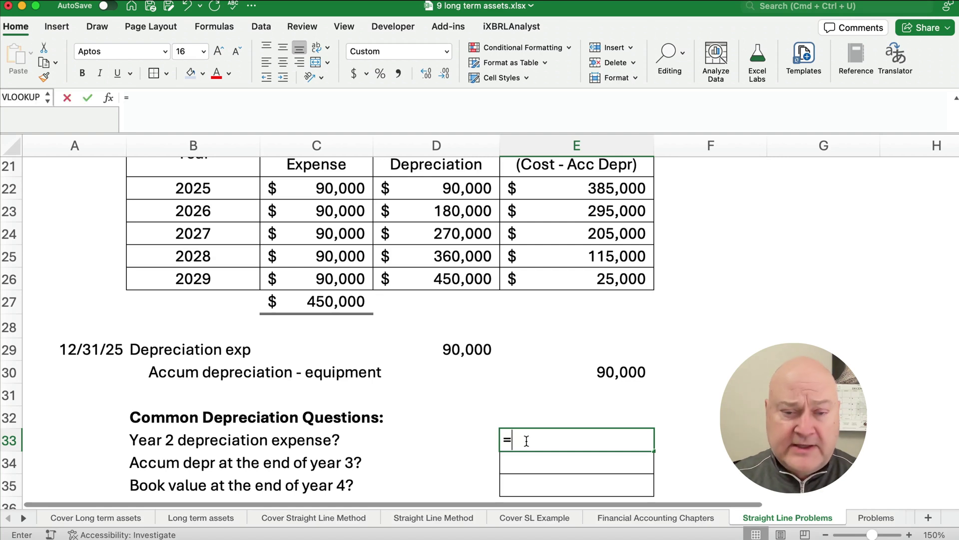
{"action": "left_click", "coordinate": [326, 210]}
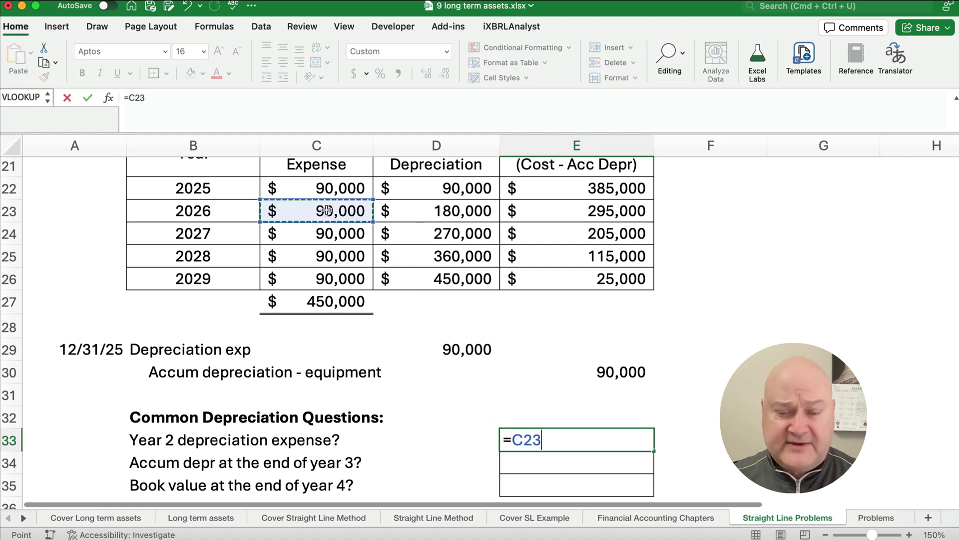
{"action": "key", "text": "Return"}
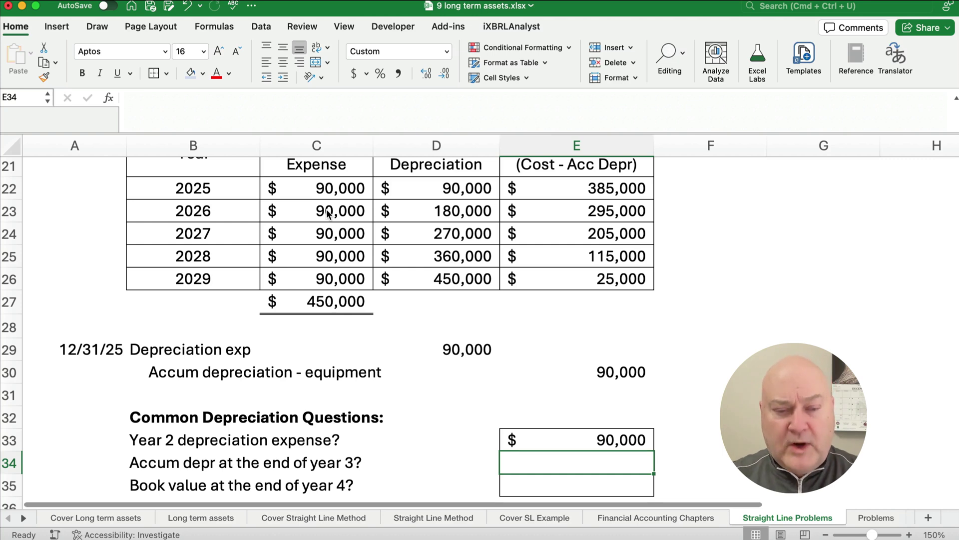
- Link the year 3 accumulated depreciation ($270,000) and year 4 book value ($115,000) answers
{"action": "type", "text": "="}
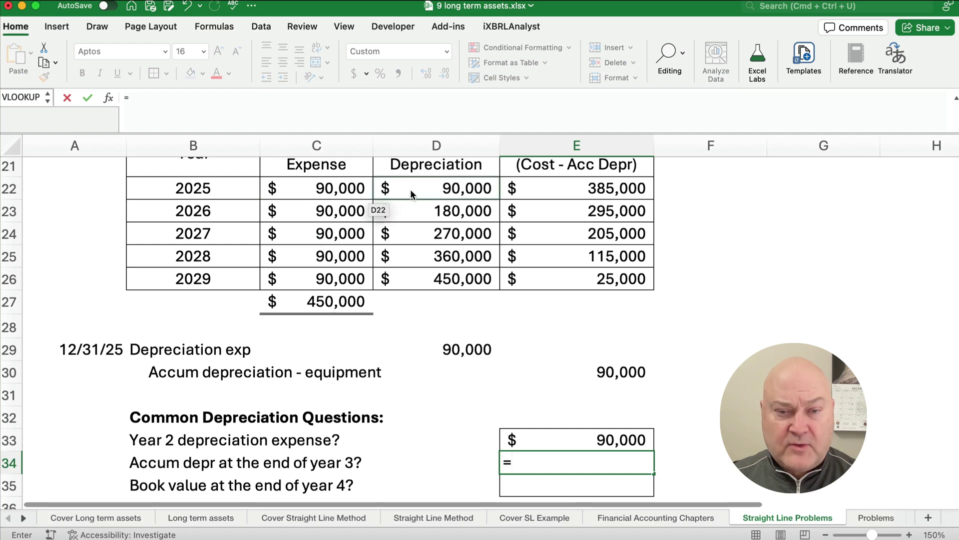
{"action": "left_click", "coordinate": [425, 233]}
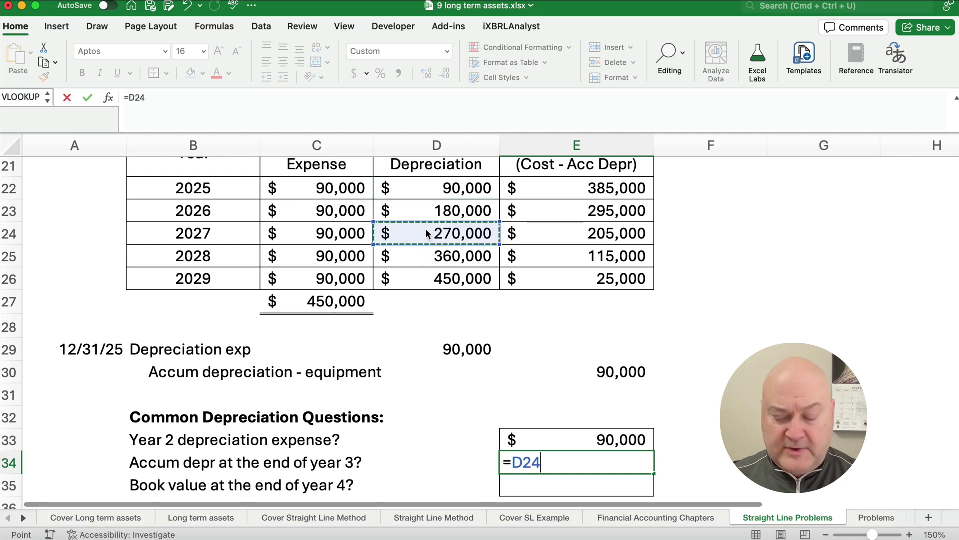
{"action": "key", "text": "Return"}
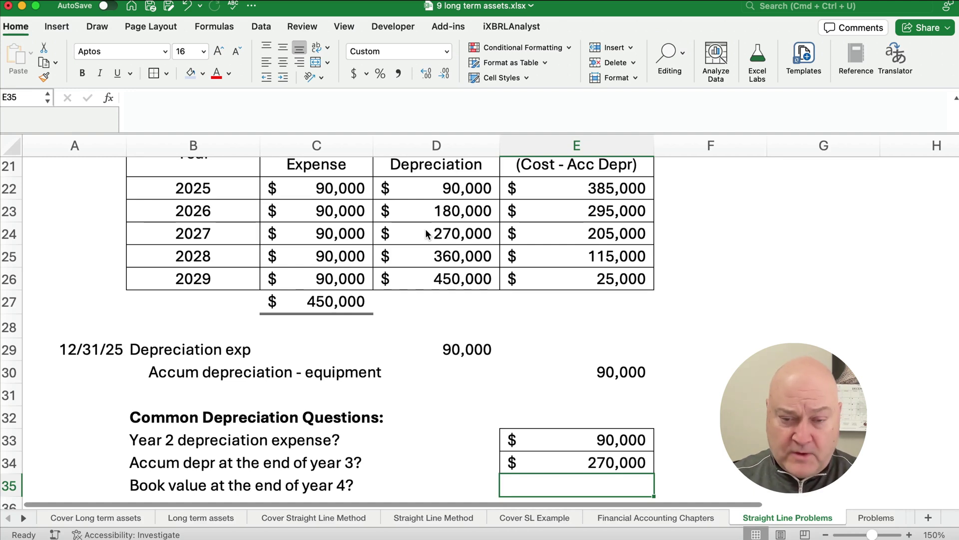
{"action": "type", "text": "="}
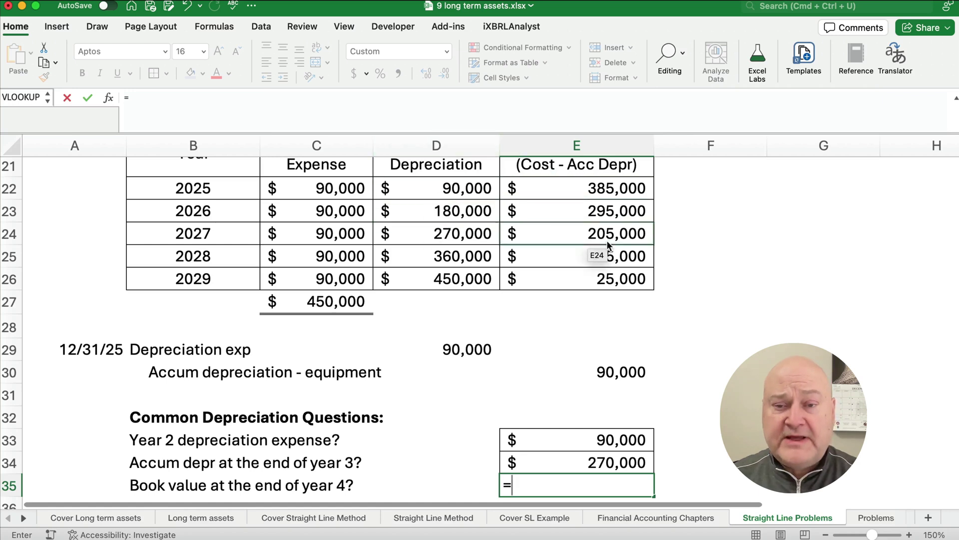
{"action": "left_click", "coordinate": [613, 257]}
{"action": "key", "text": "Return"}
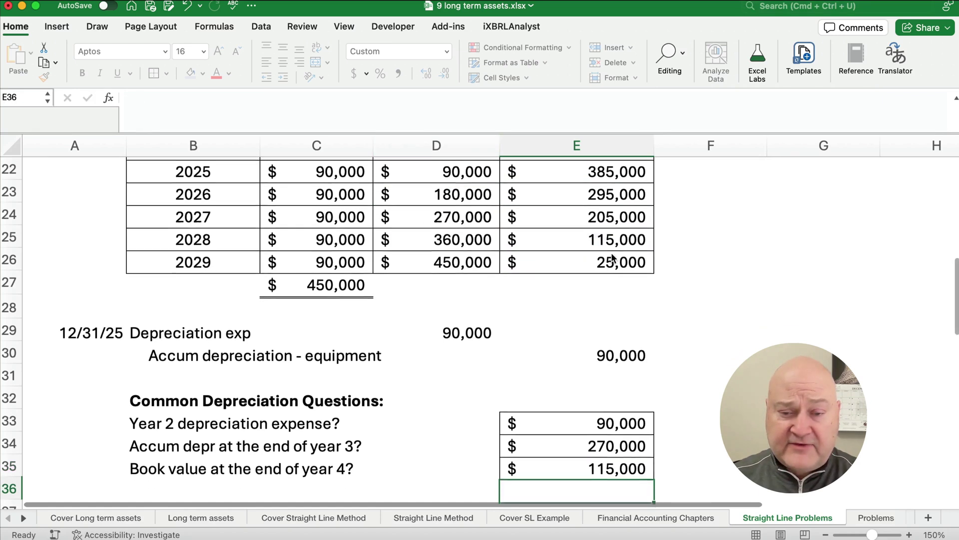